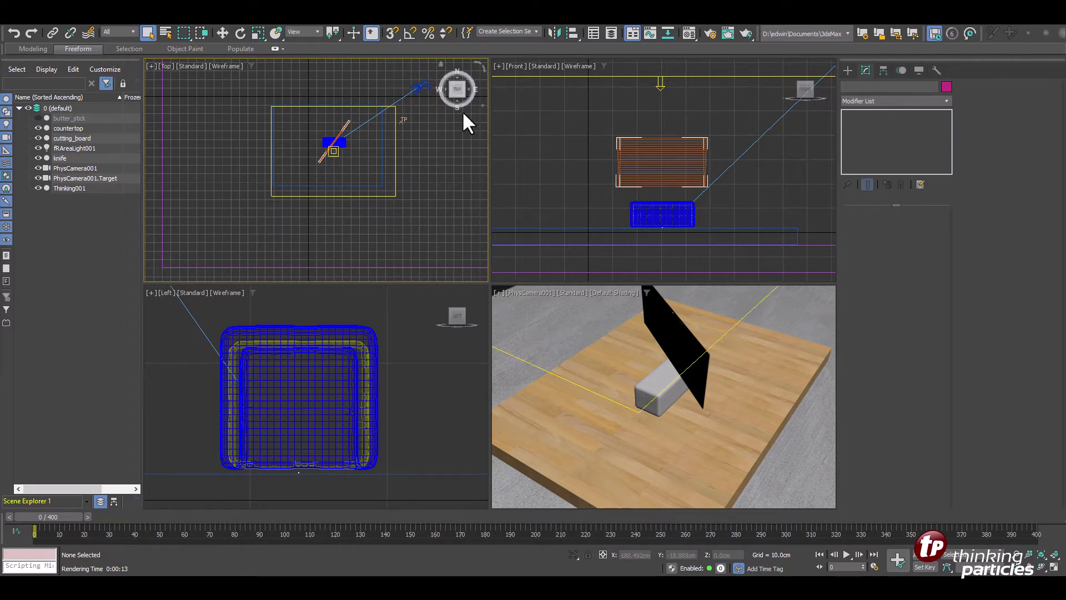
- Open the Thinking Particles editor of the Thinking001 object and move its window slightly higher
{"action": "left_click", "coordinate": [404, 121]}
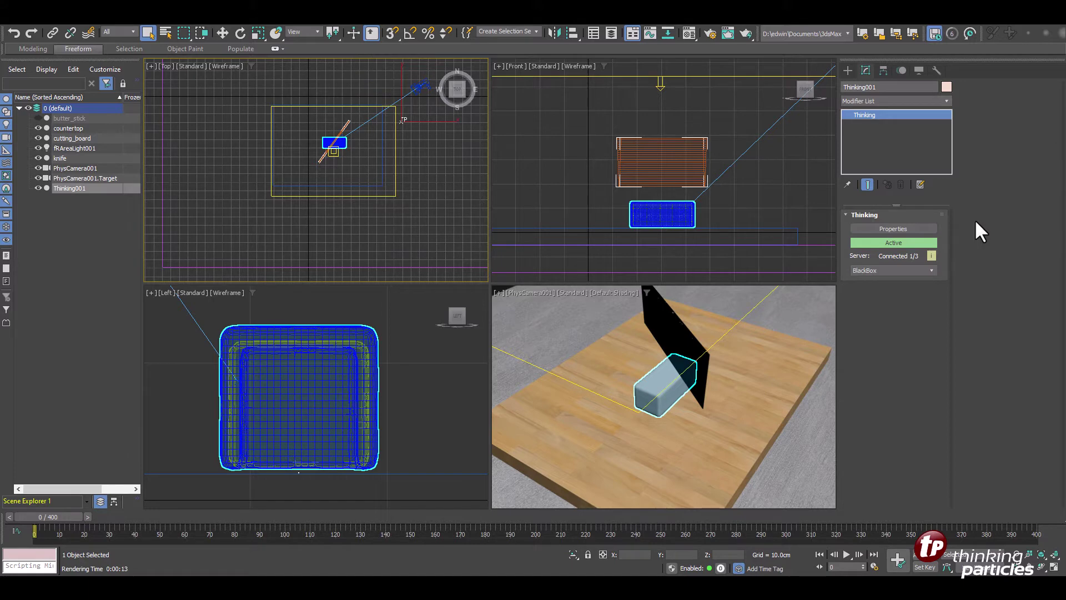
{"action": "left_click", "coordinate": [916, 228]}
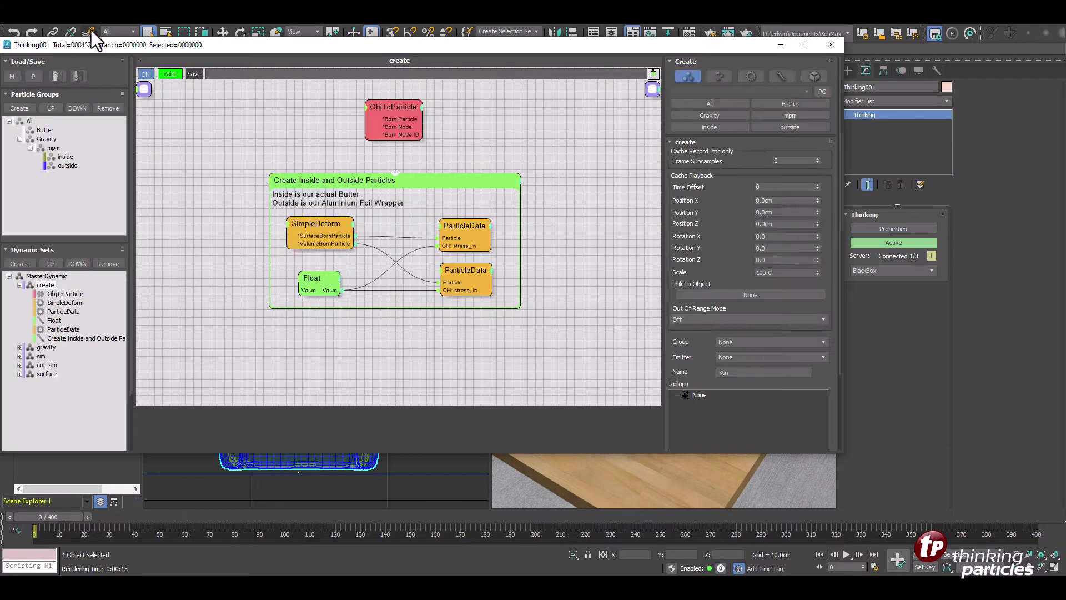
{"action": "mouse_move", "coordinate": [89, 44]}
{"action": "left_mouse_down"}
{"action": "mouse_move", "coordinate": [108, 28]}
{"action": "mouse_move", "coordinate": [92, 32]}
{"action": "left_mouse_up"}
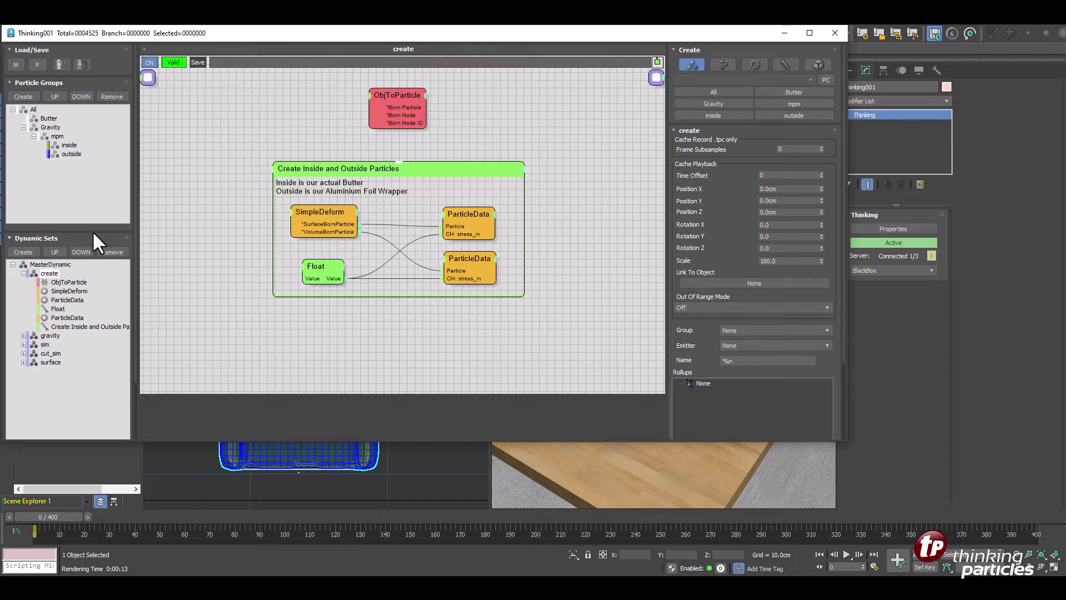
- Examine the settings and data channels of the Butter, mpm and outside particle groups
{"action": "left_click", "coordinate": [46, 118]}
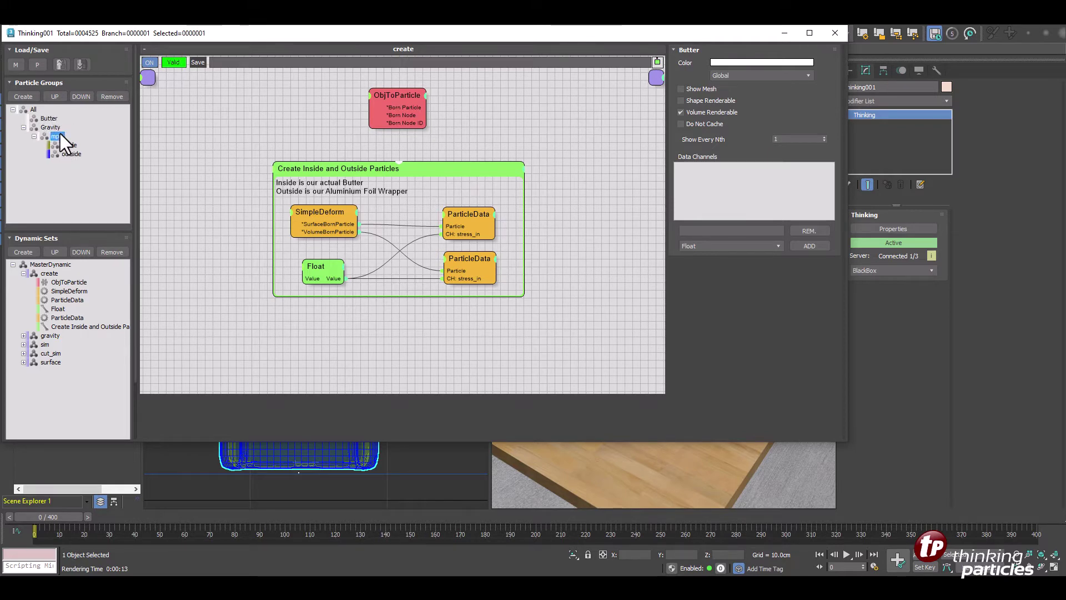
{"action": "left_click", "coordinate": [57, 136]}
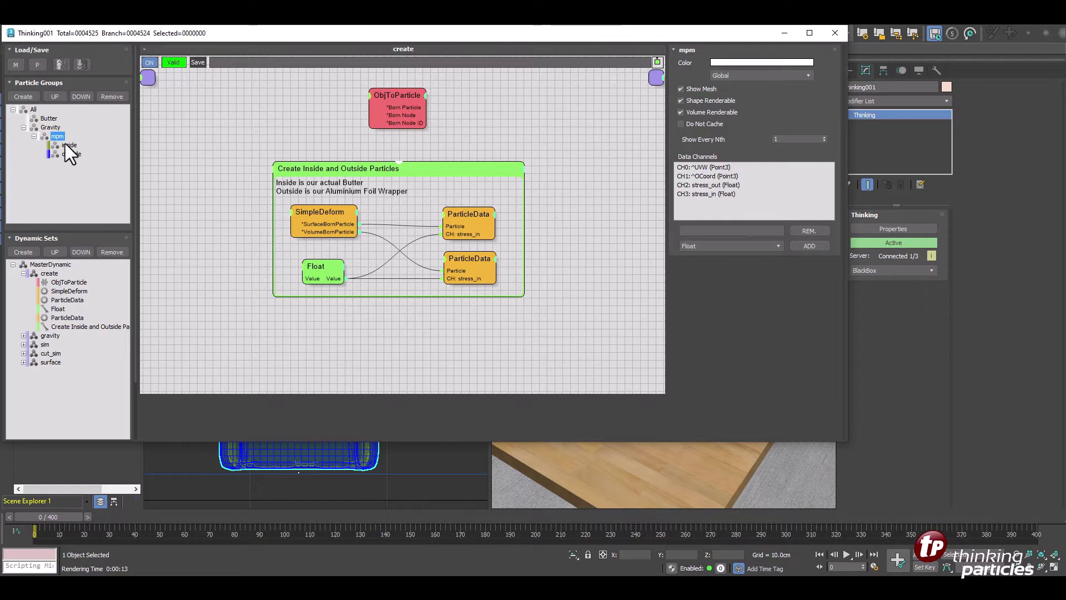
{"action": "left_click", "coordinate": [69, 154]}
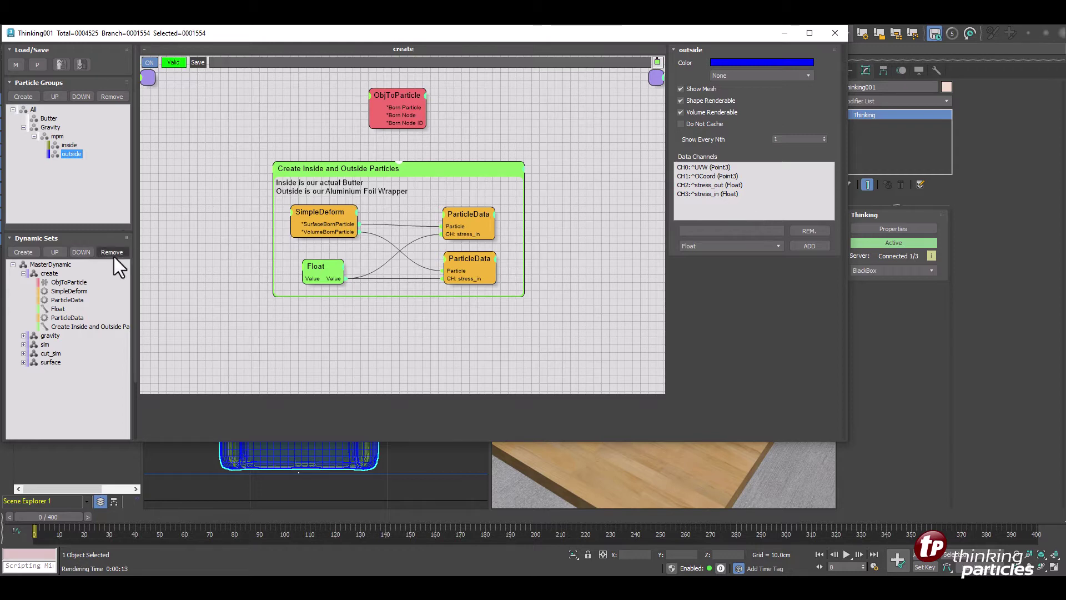
- Collapse the create dynamic set and look through the create, gravity, sim, cut_sim and surface sets
{"action": "left_click", "coordinate": [23, 273]}
{"action": "left_click", "coordinate": [49, 273]}
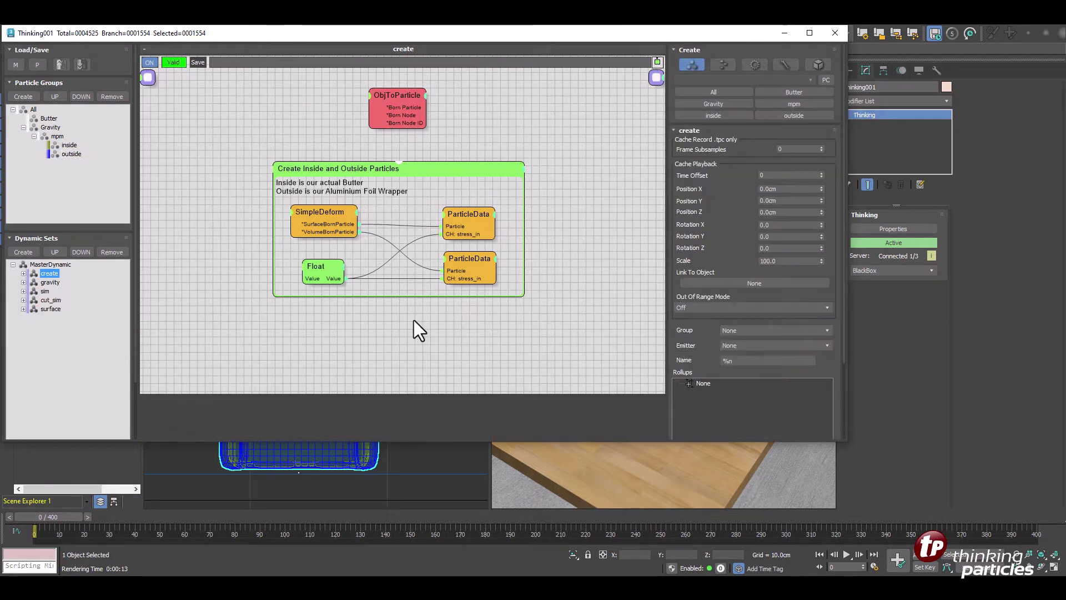
{"action": "left_click", "coordinate": [51, 283]}
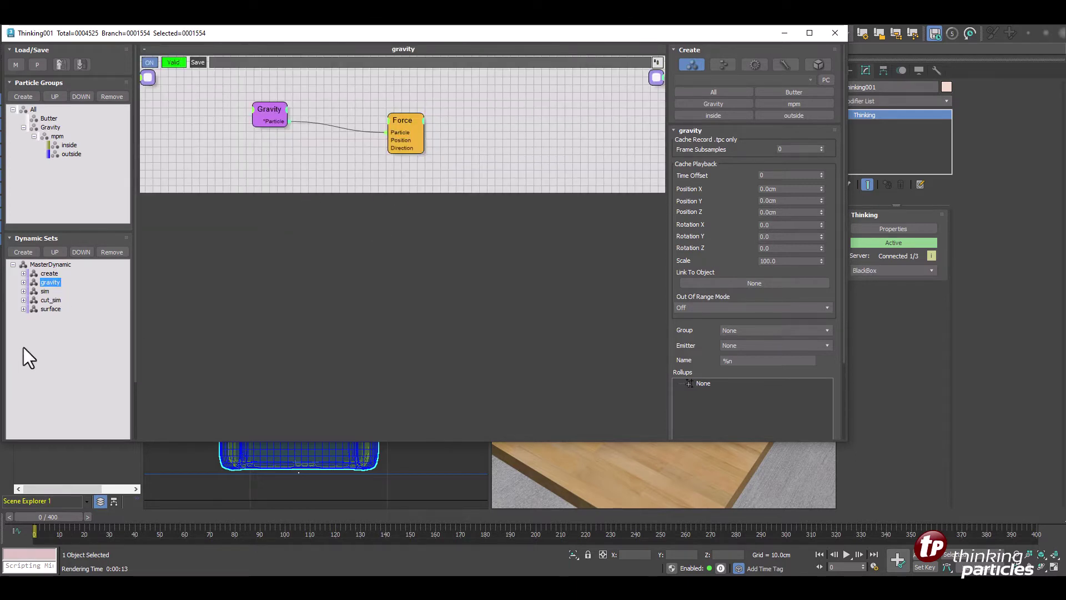
{"action": "left_click", "coordinate": [46, 289]}
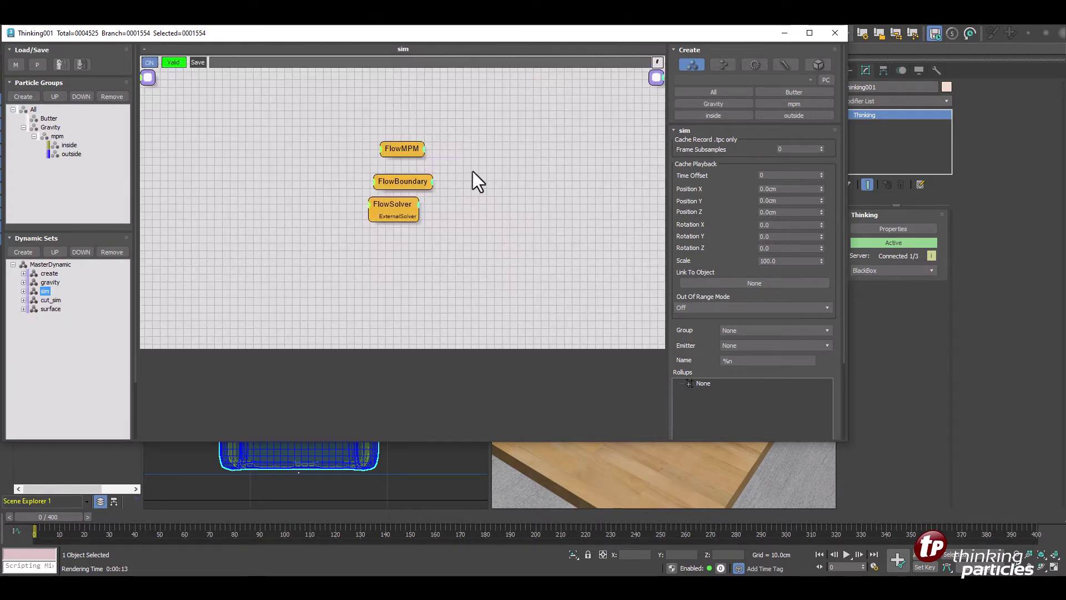
{"action": "left_click", "coordinate": [52, 300]}
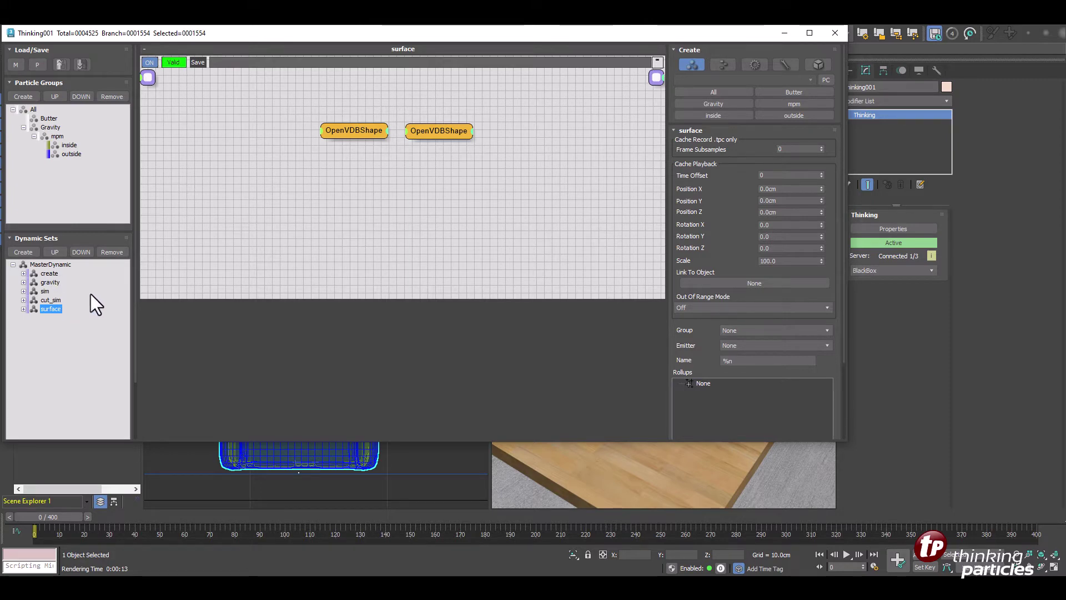
- Examine the ObjToParticle node's settings in the create dynamic set and close the particle editor
{"action": "left_click", "coordinate": [53, 274]}
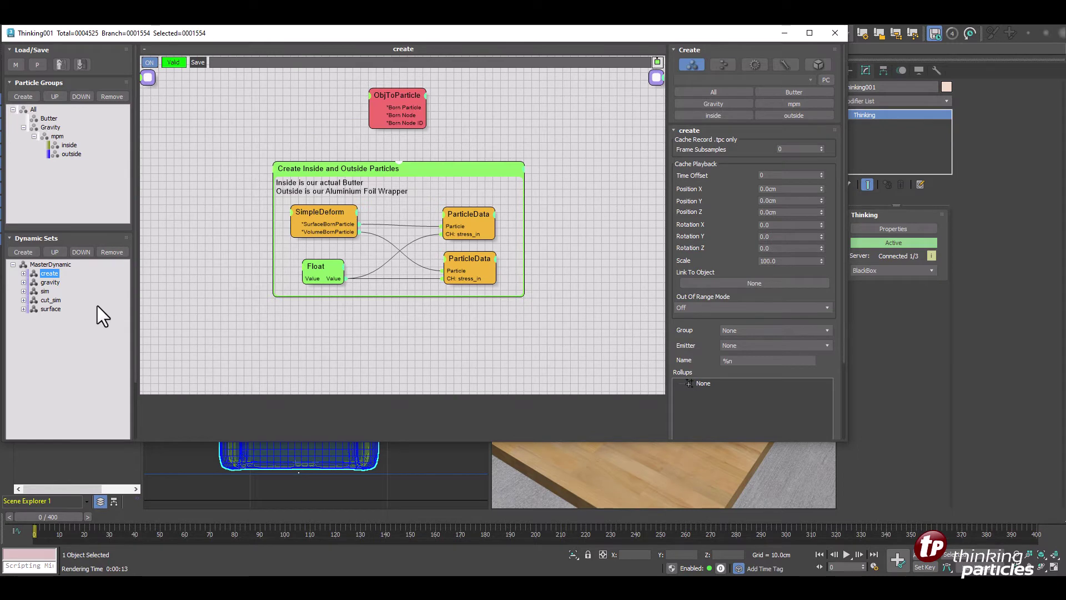
{"action": "left_click", "coordinate": [395, 92]}
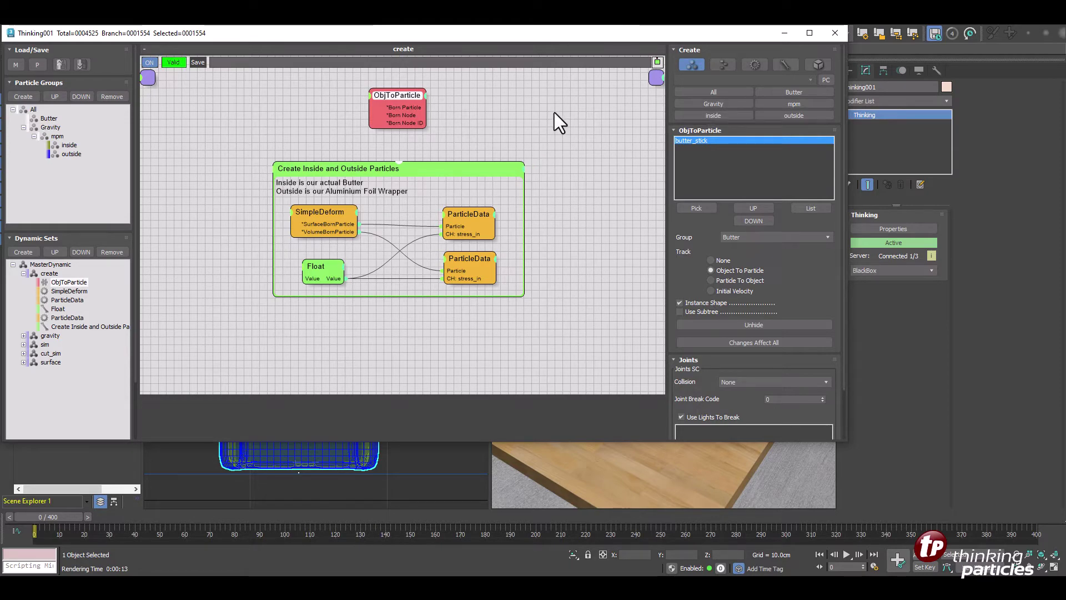
{"action": "left_click", "coordinate": [837, 32]}
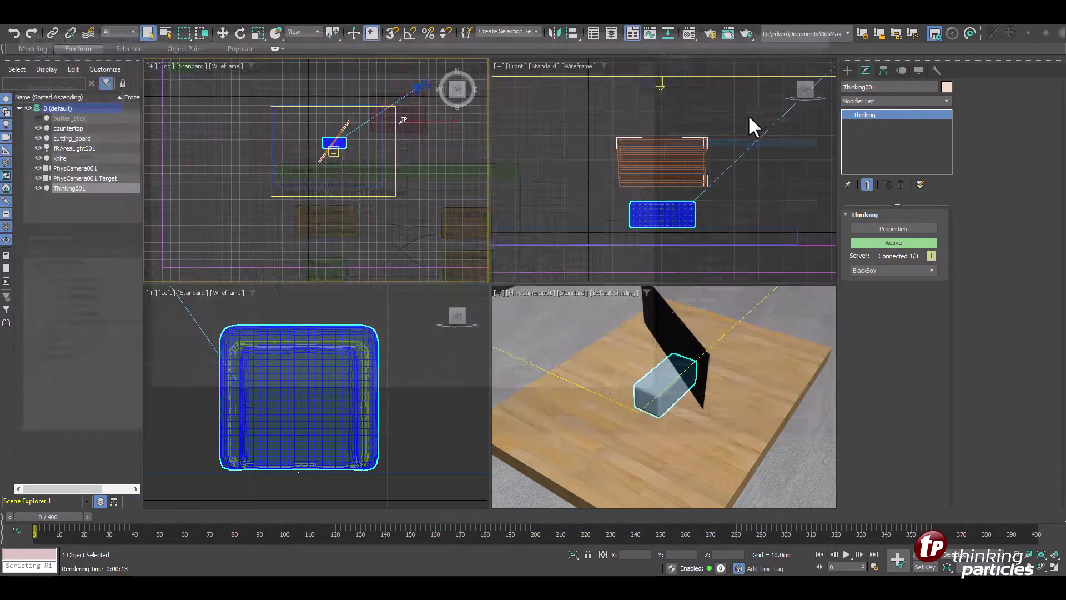
- Select the hidden butter_stick object and inspect the butter_wrapper material in the material editor
{"action": "left_click", "coordinate": [64, 117]}
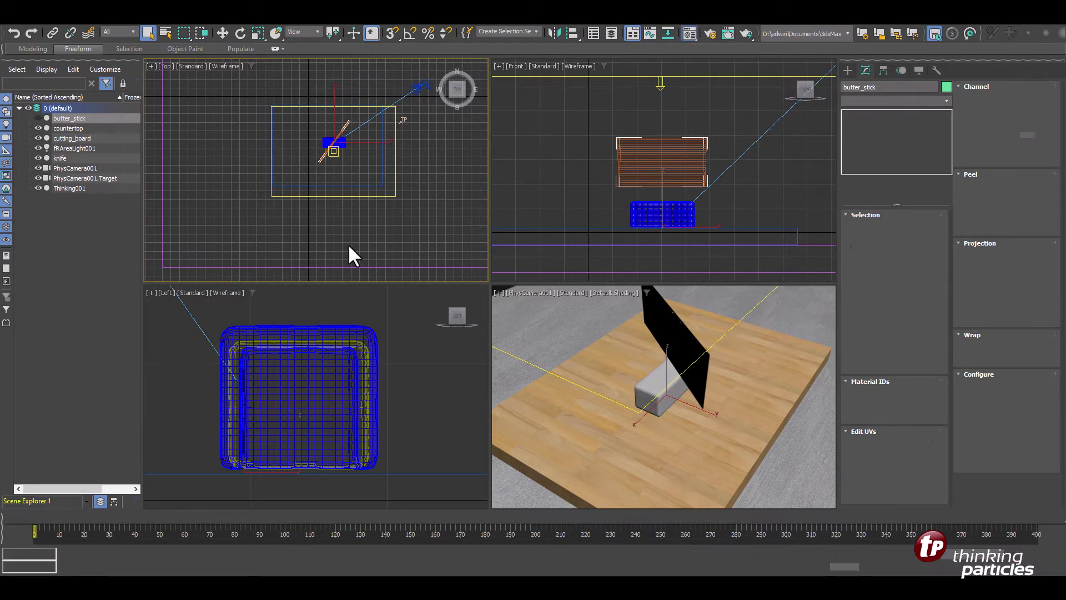
{"action": "key", "text": "m"}
{"action": "left_click", "coordinate": [136, 58]}
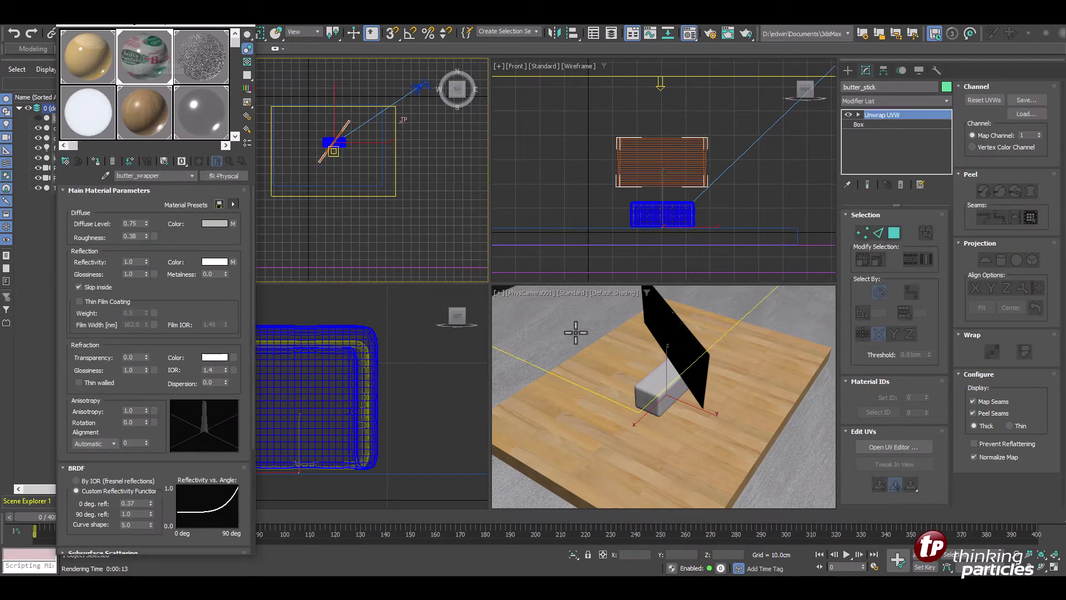
{"action": "left_click", "coordinate": [250, 25]}
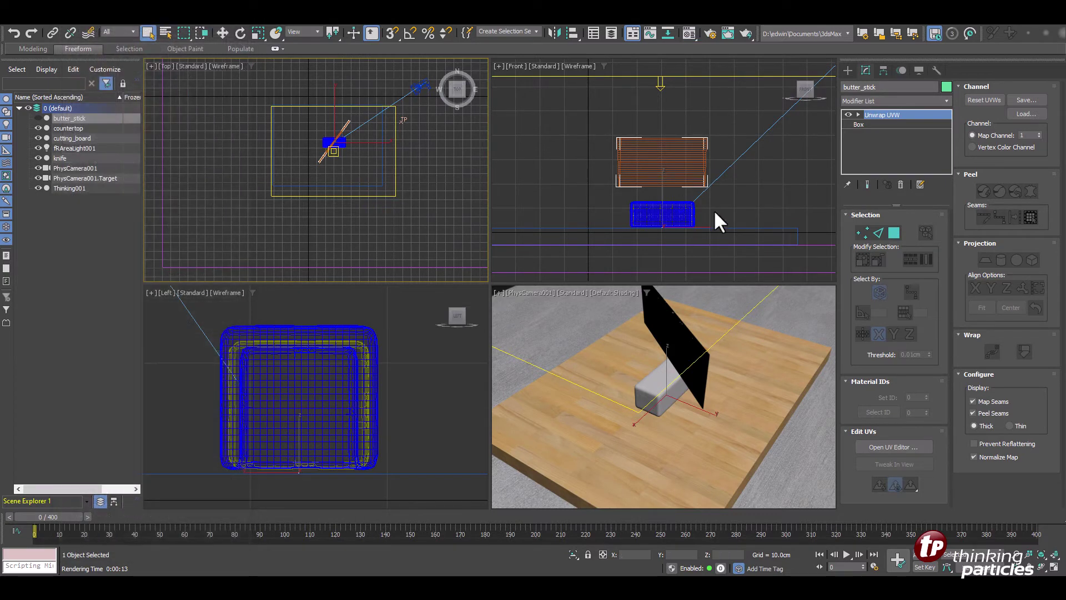
- Reopen the Thinking001 particle editor and move the Create Inside and Outside Particles comment box slightly up and left
{"action": "left_click", "coordinate": [403, 119]}
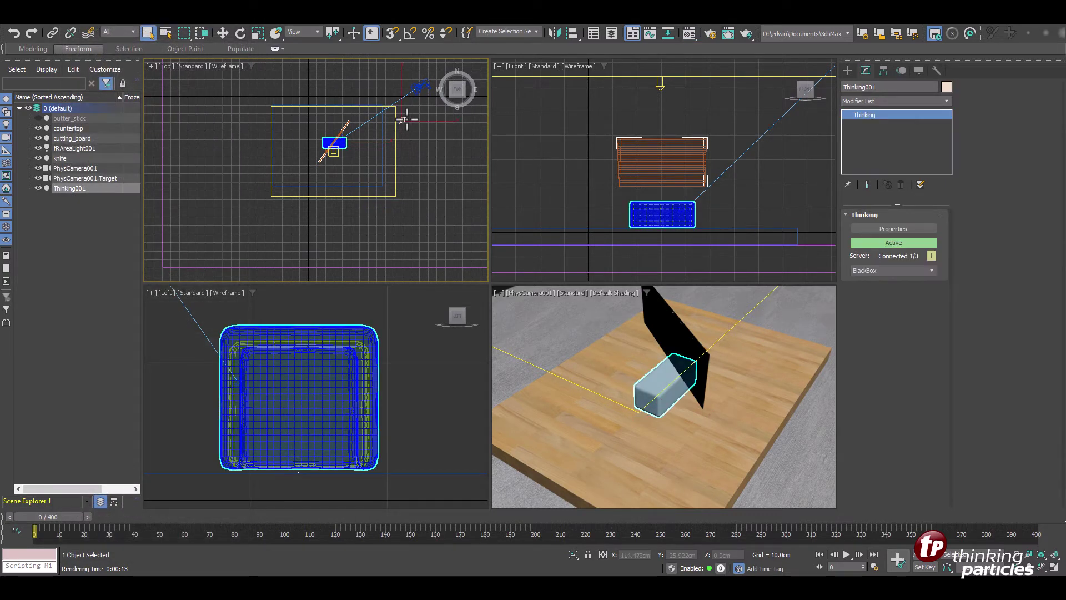
{"action": "left_click", "coordinate": [892, 228]}
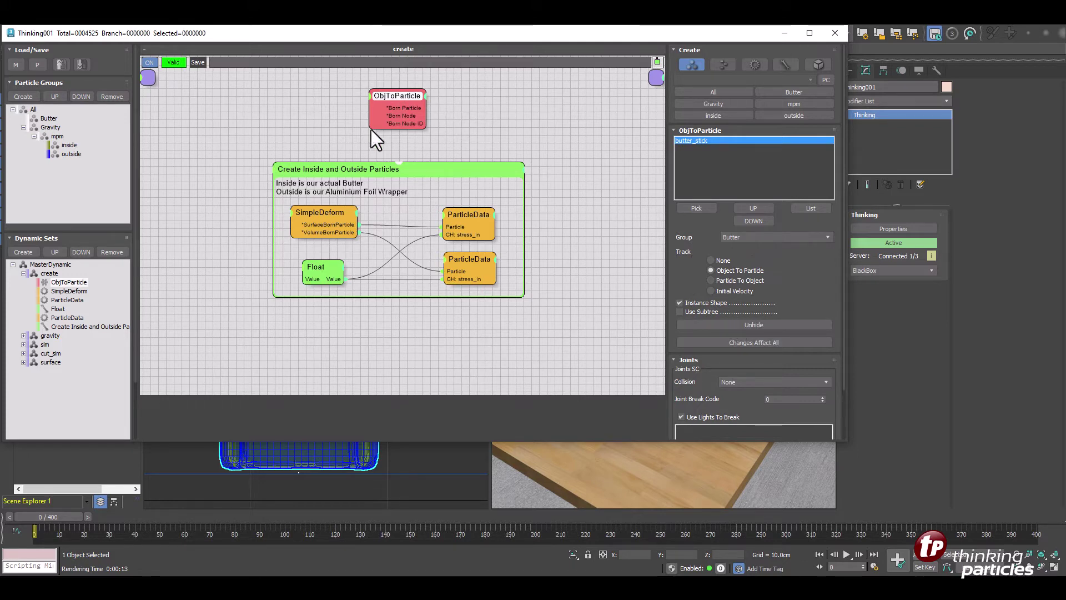
{"action": "left_click_drag", "start_coordinate": [411, 168], "coordinate": [390, 161]}
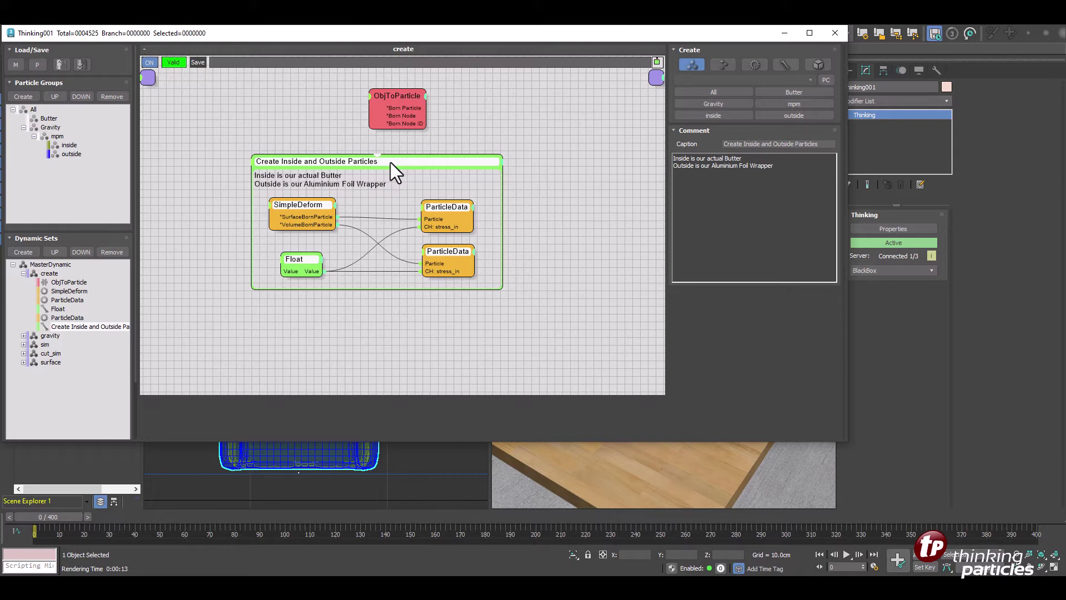
- Examine the SimpleDeform node's settings, including the surface and volume particle groups, raster values and volume margin
{"action": "left_click", "coordinate": [317, 211]}
{"action": "left_click_drag", "start_coordinate": [313, 202], "coordinate": [316, 203]}
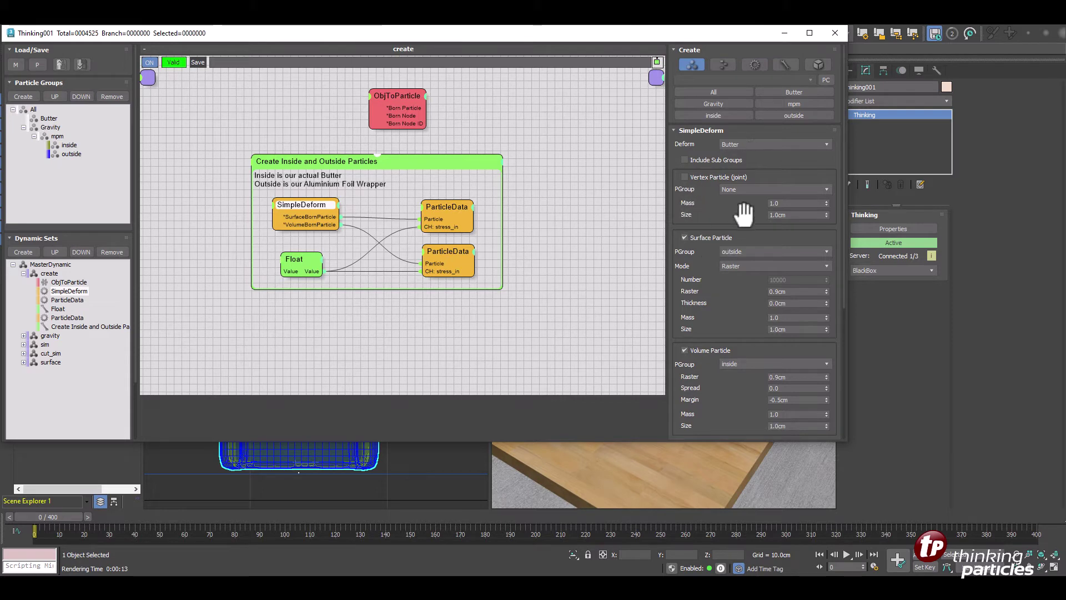
{"action": "left_click_drag", "start_coordinate": [743, 214], "coordinate": [744, 189]}
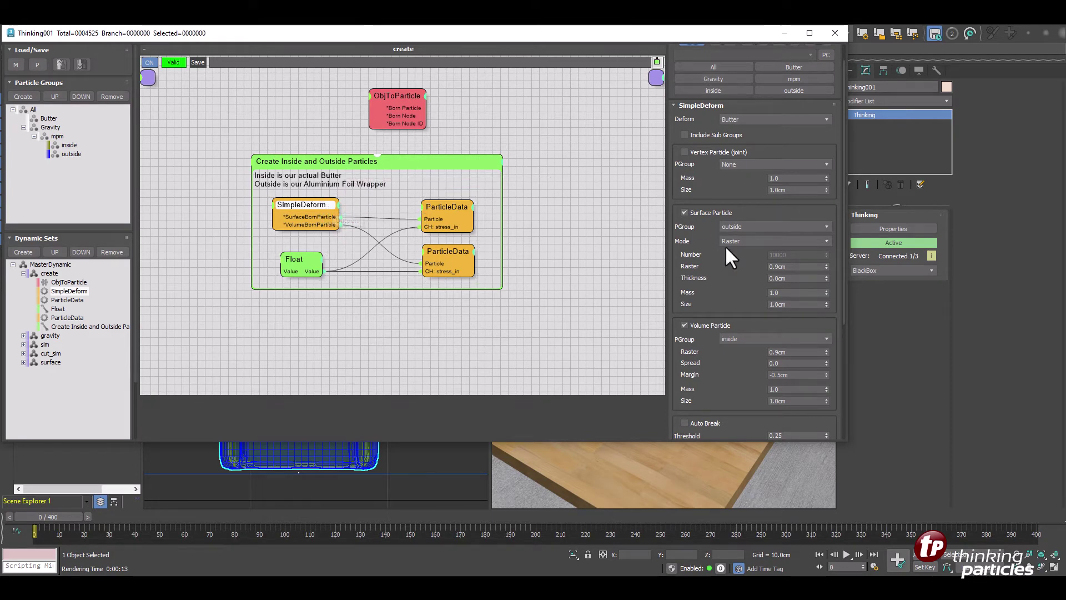
{"action": "left_click_drag", "start_coordinate": [744, 290], "coordinate": [740, 245]}
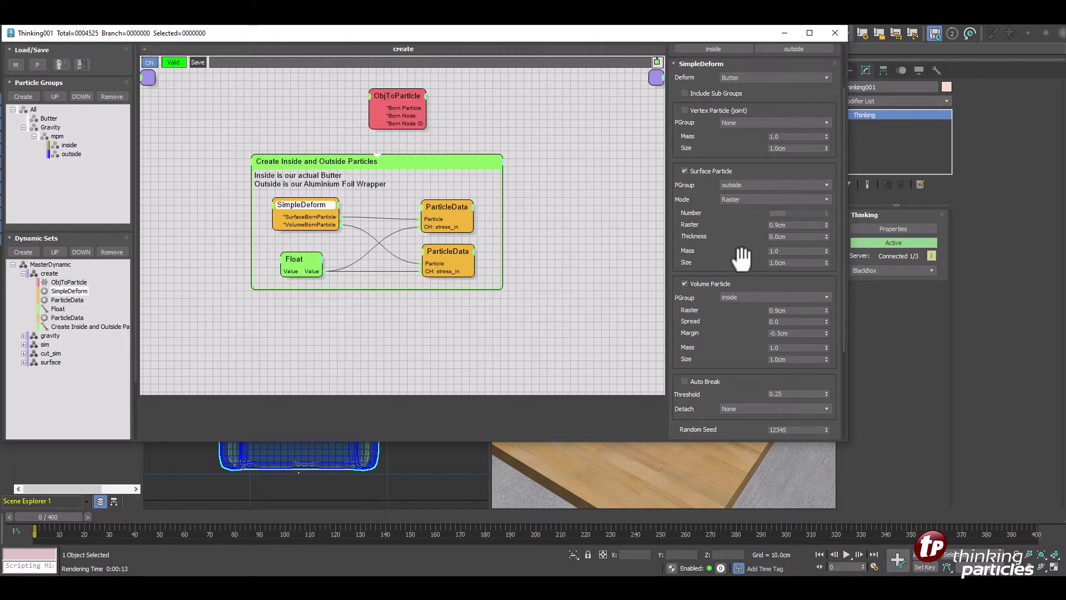
{"action": "left_click_drag", "start_coordinate": [740, 256], "coordinate": [740, 165]}
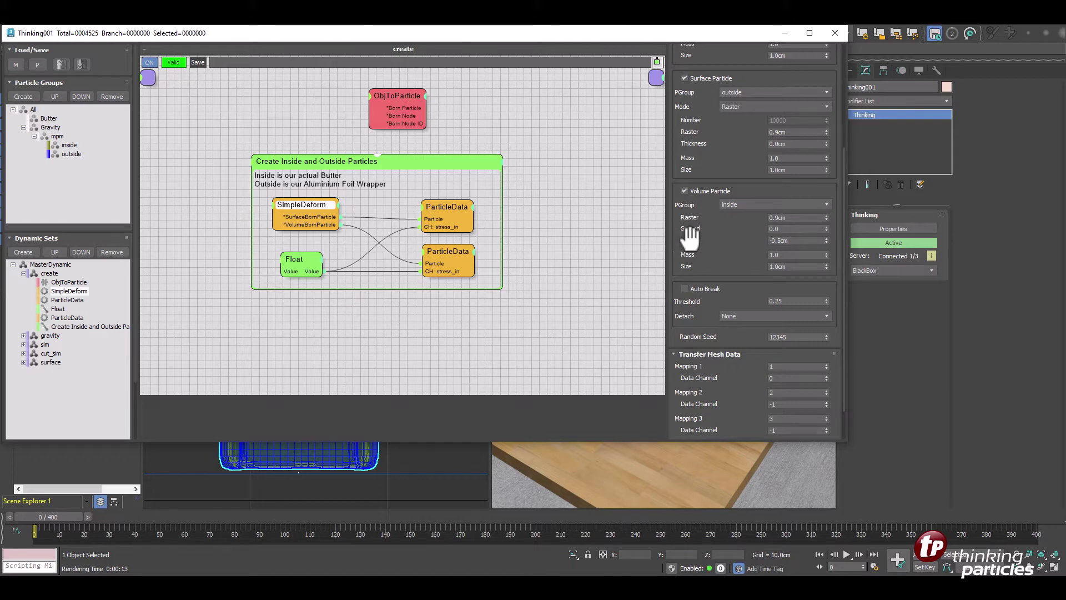
{"action": "double_click", "coordinate": [795, 241]}
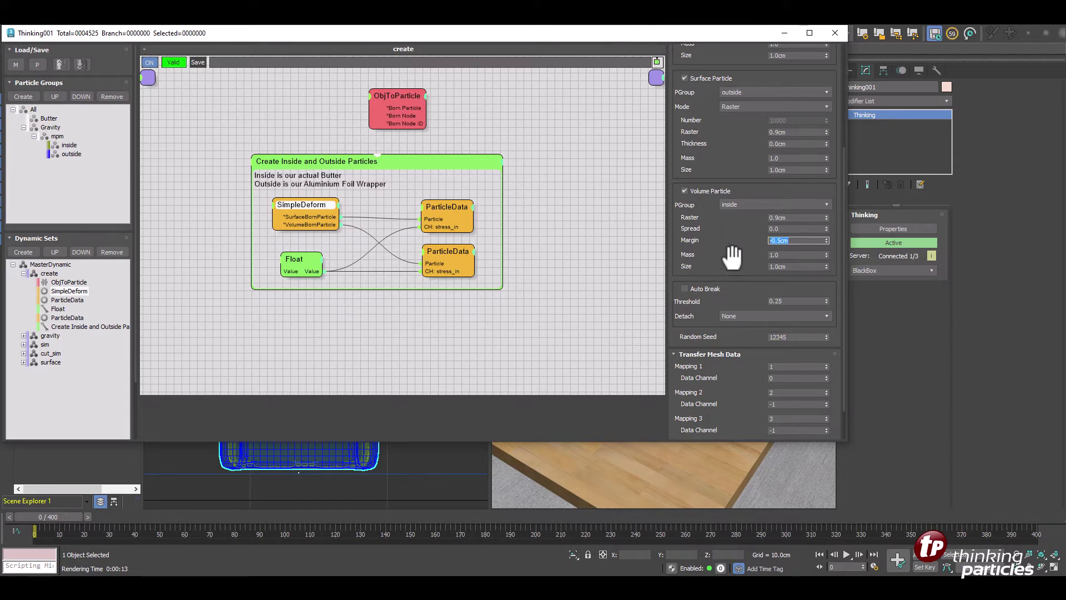
- Inspect the Float node, both ParticleData nodes and the data channels of the mpm particle group
{"action": "left_click", "coordinate": [444, 203]}
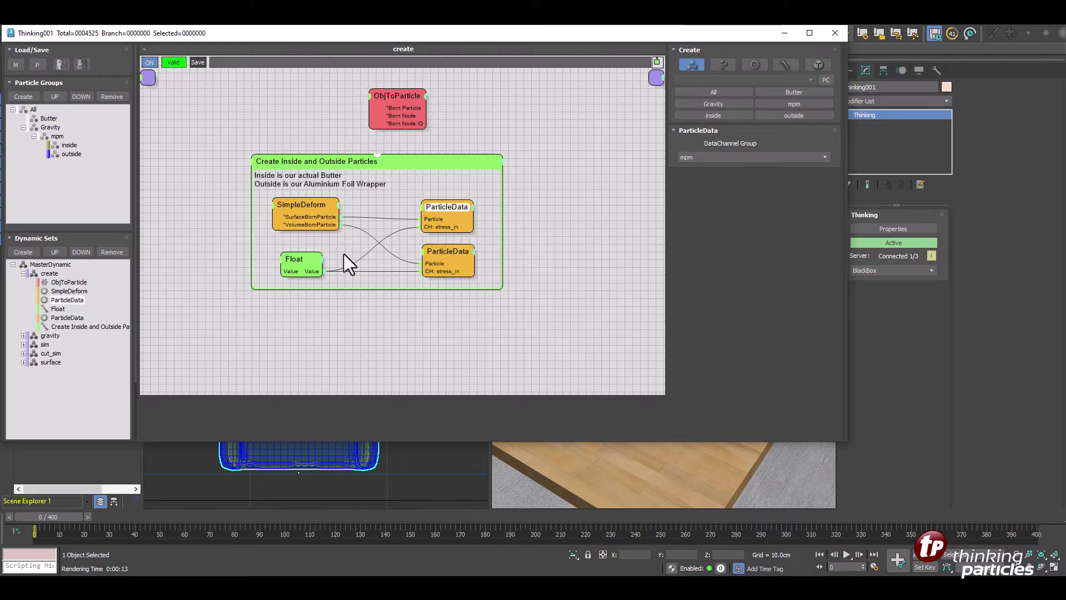
{"action": "left_click", "coordinate": [298, 258]}
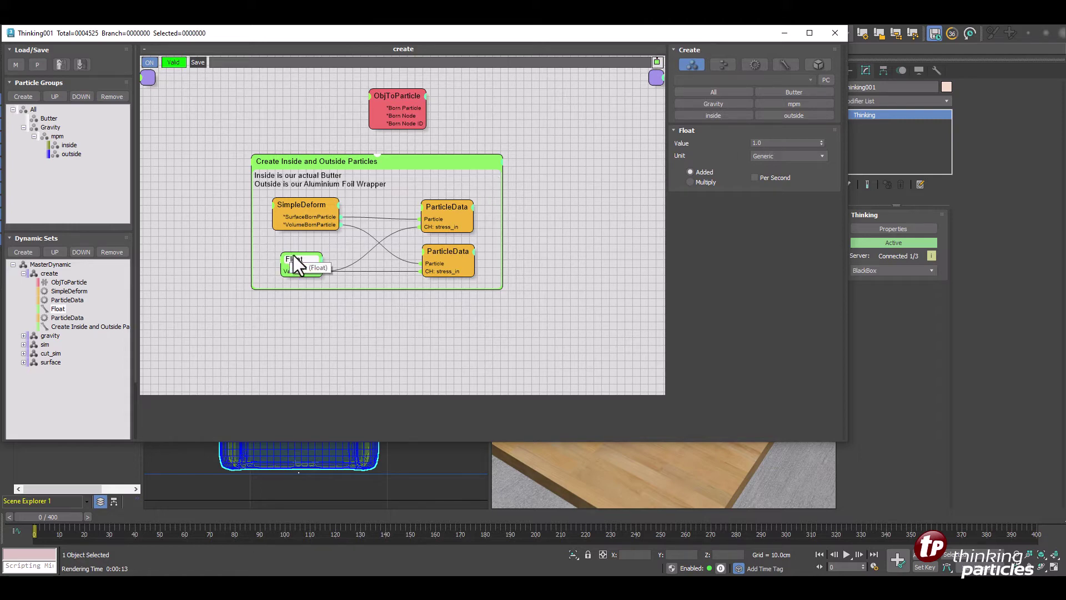
{"action": "left_click", "coordinate": [451, 209]}
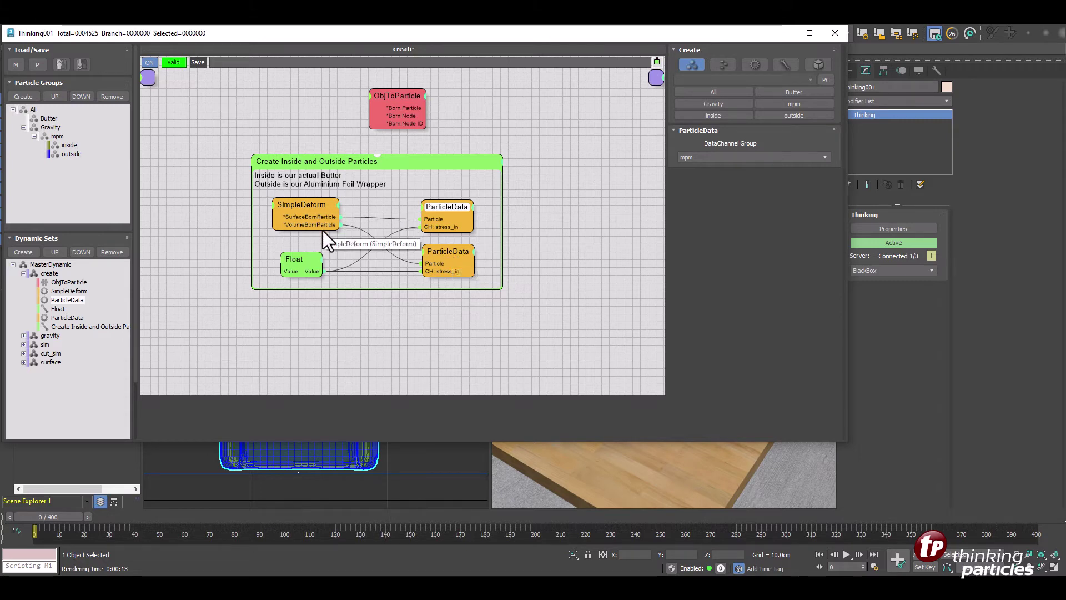
{"action": "left_click", "coordinate": [460, 254]}
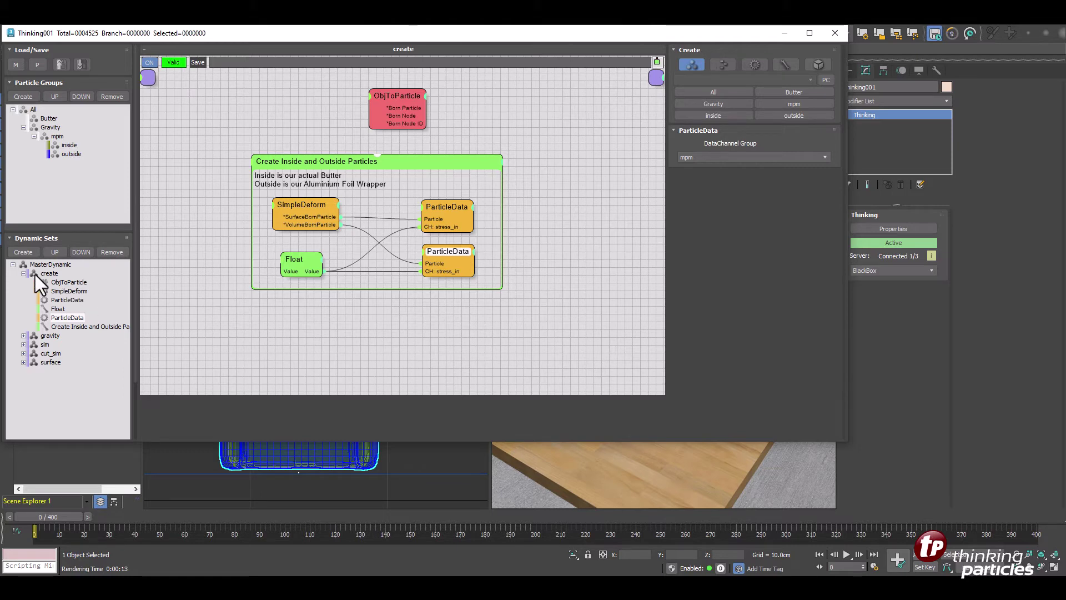
{"action": "left_click", "coordinate": [58, 137]}
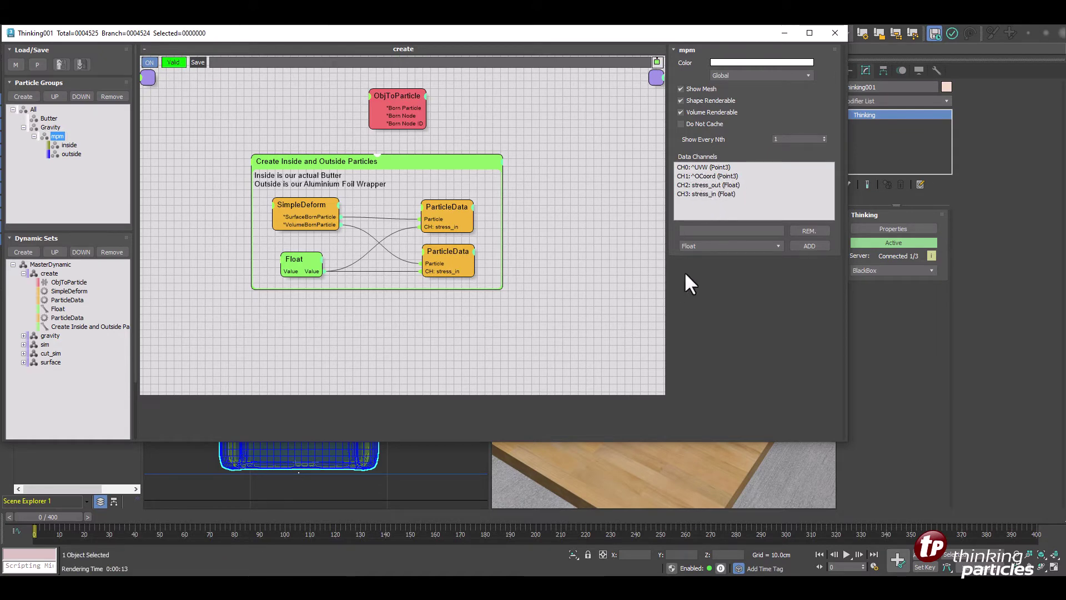
- Open the gravity dynamic set and move the Gravity node up and closer to the Force node
{"action": "left_click", "coordinate": [23, 273]}
{"action": "left_click", "coordinate": [51, 282]}
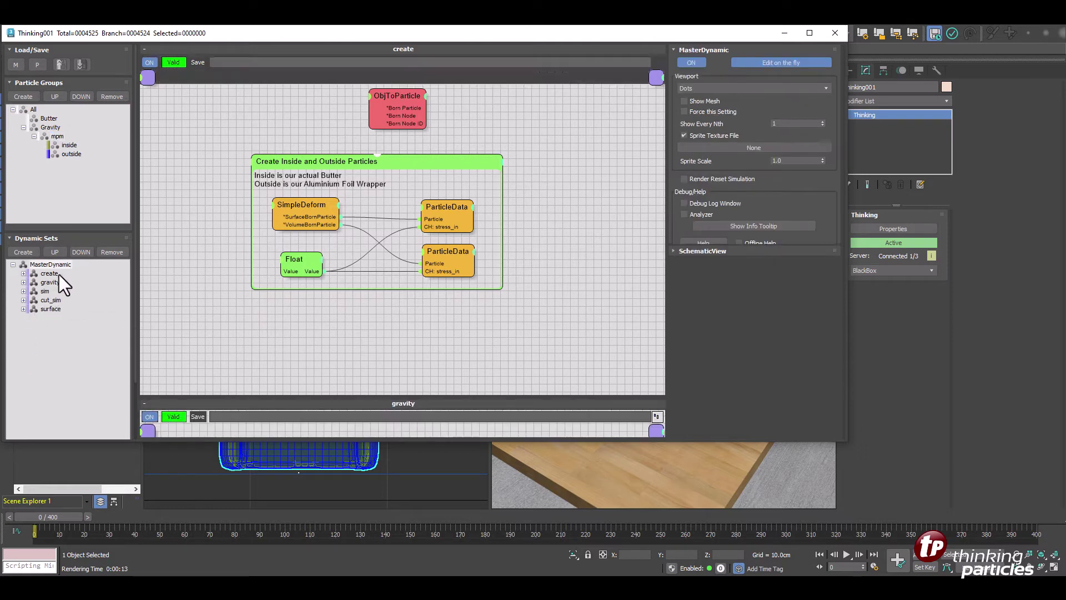
{"action": "double_click", "coordinate": [58, 284]}
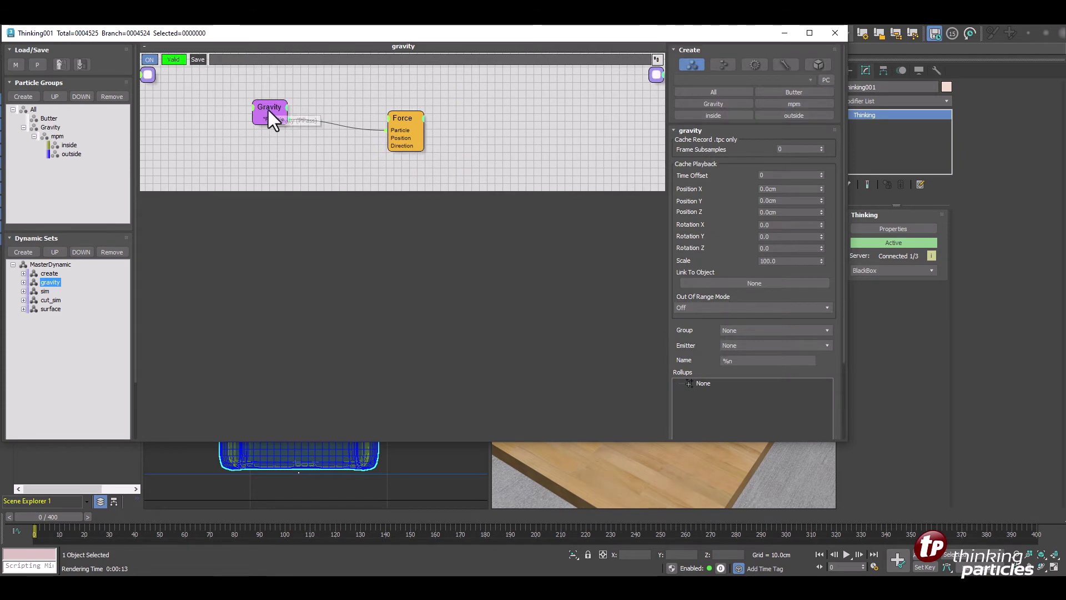
{"action": "left_click_drag", "start_coordinate": [268, 110], "coordinate": [298, 98]}
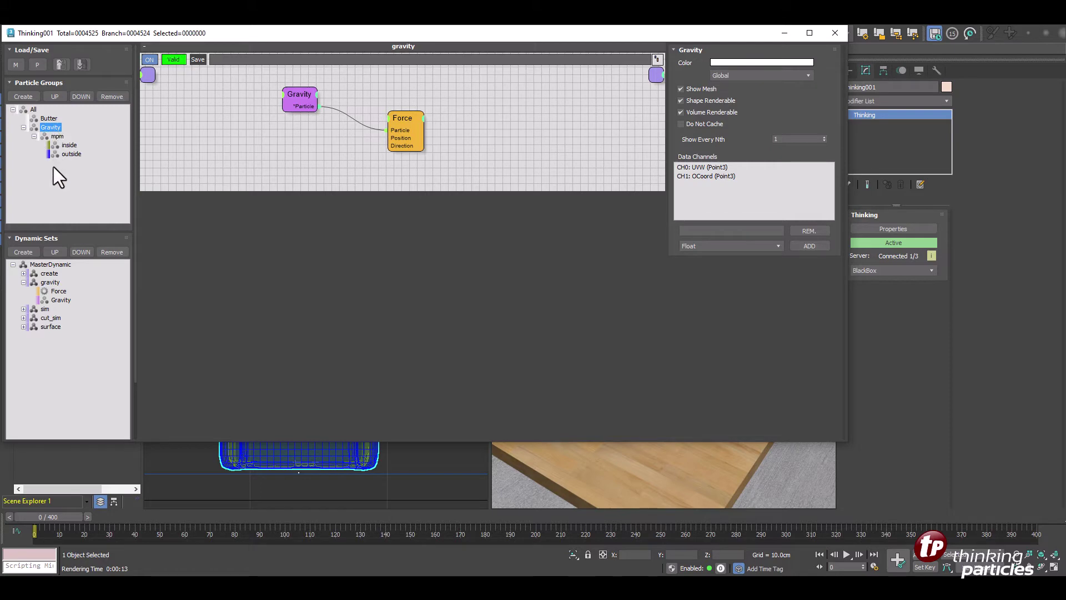
- Open the sim dynamic set and move the FlowMPM, FlowBoundary and FlowSolver nodes up and left into a neat column
{"action": "left_click", "coordinate": [24, 282]}
{"action": "key", "text": "Down"}
{"action": "key", "text": "Down"}
{"action": "key", "text": "Down"}
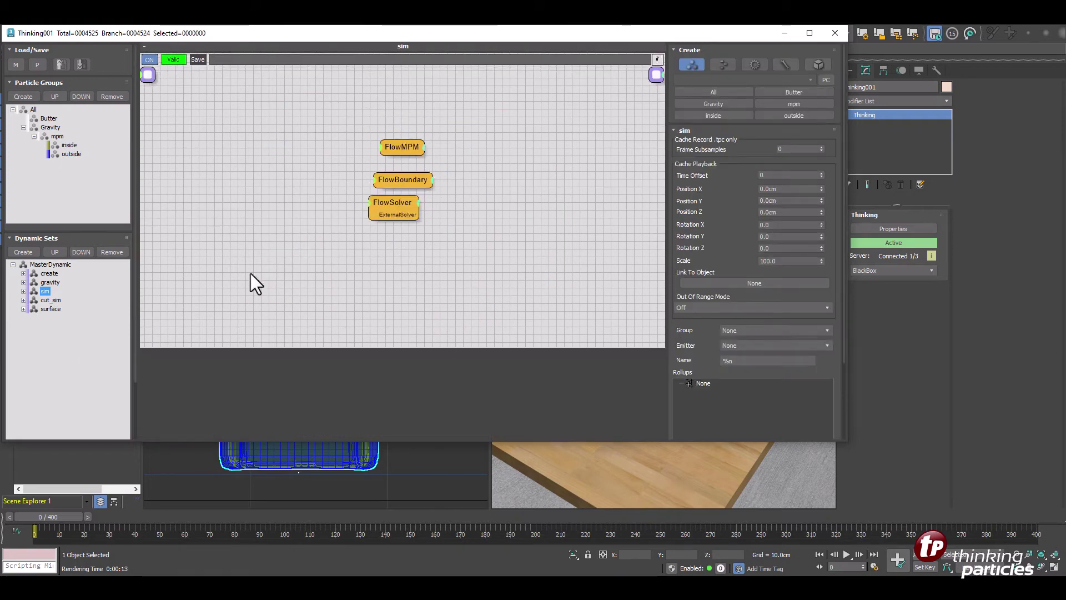
{"action": "left_click", "coordinate": [403, 148]}
{"action": "left_click_drag", "start_coordinate": [373, 122], "coordinate": [378, 138]}
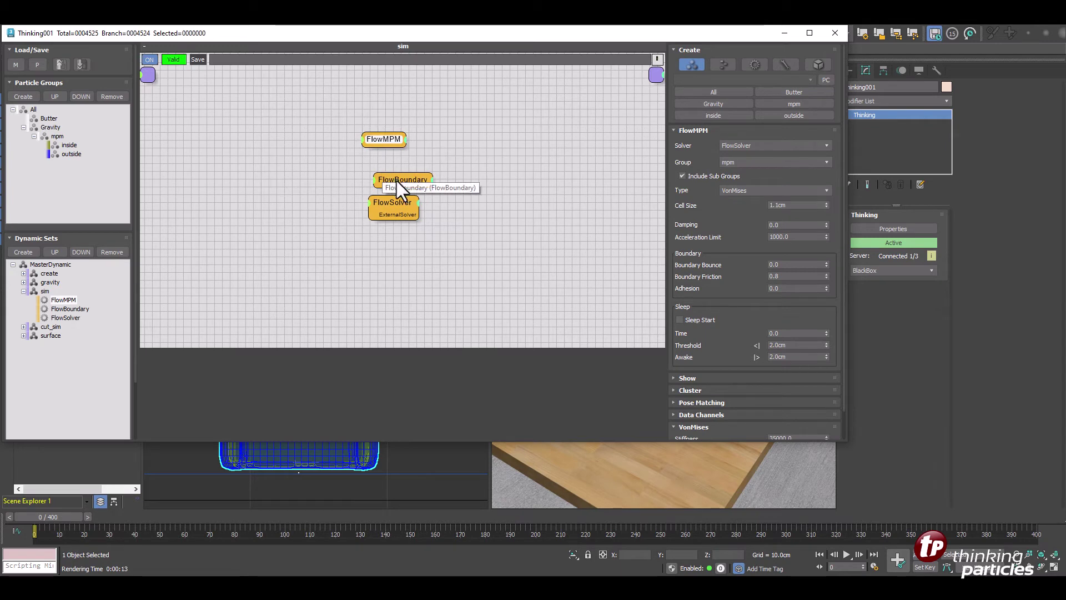
{"action": "left_click_drag", "start_coordinate": [397, 181], "coordinate": [380, 165]}
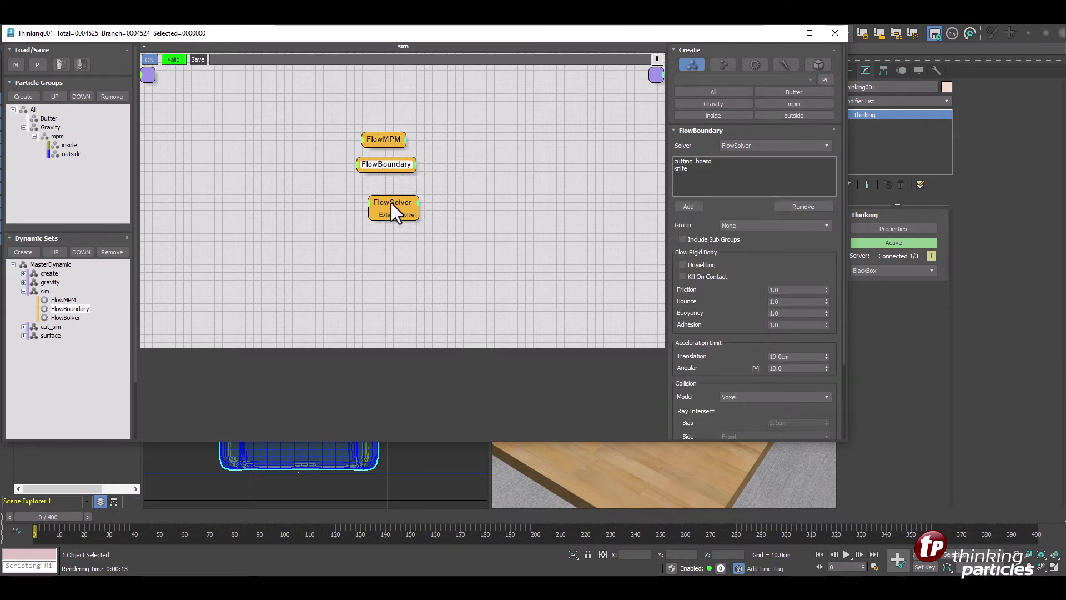
{"action": "left_click_drag", "start_coordinate": [390, 202], "coordinate": [385, 192]}
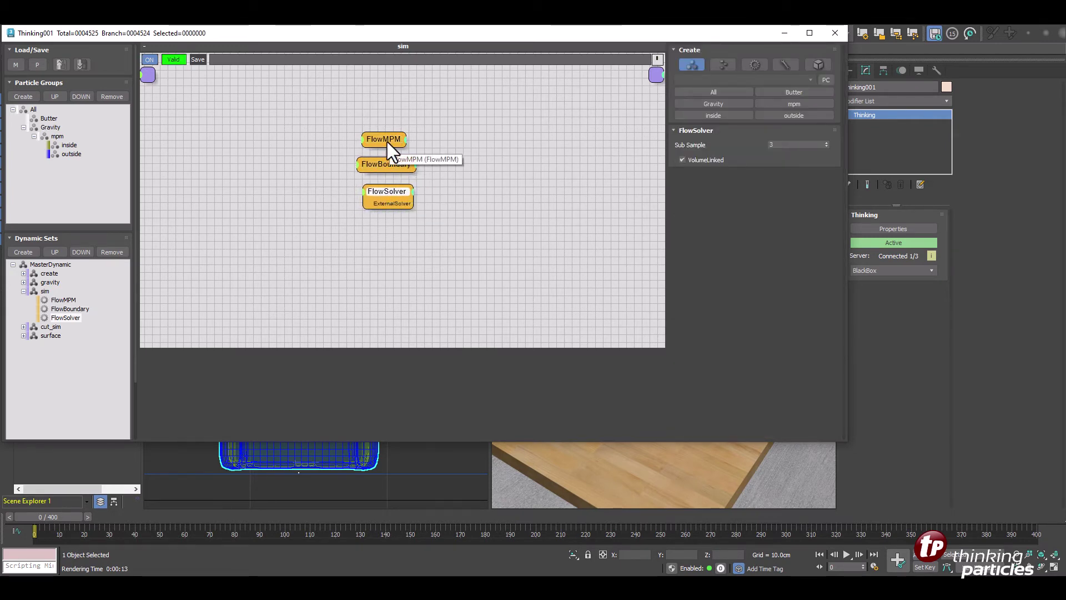
- Examine the FlowMPM node's solver, boundary, display and VonMises settings, and the FlowBoundary node's collision objects
{"action": "left_click", "coordinate": [386, 142]}
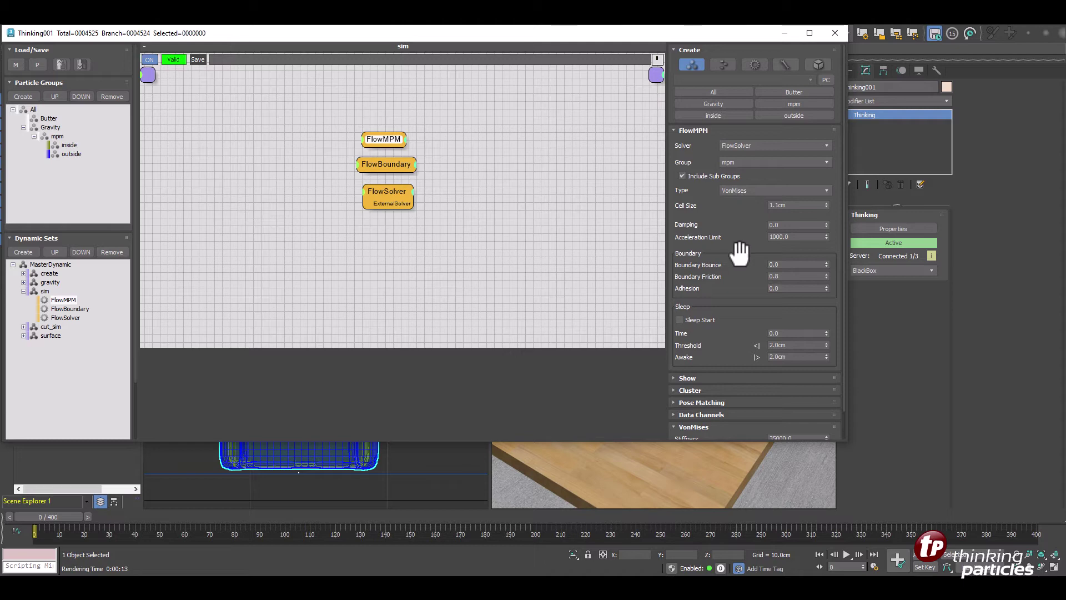
{"action": "scroll", "coordinate": [735, 283], "scroll_direction": "down", "scroll_amount": 3}
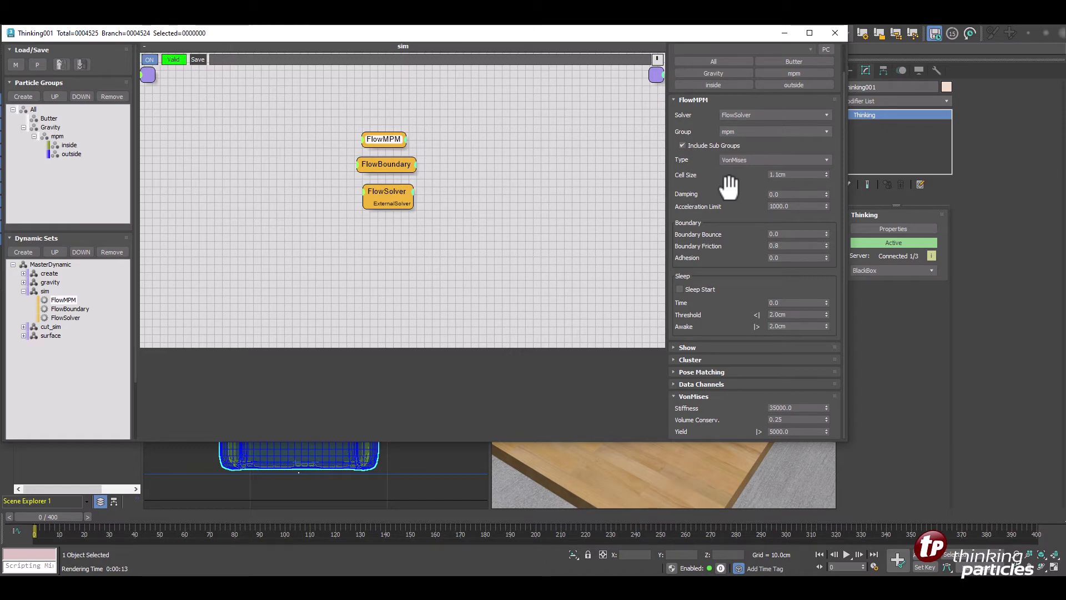
{"action": "left_click", "coordinate": [714, 345]}
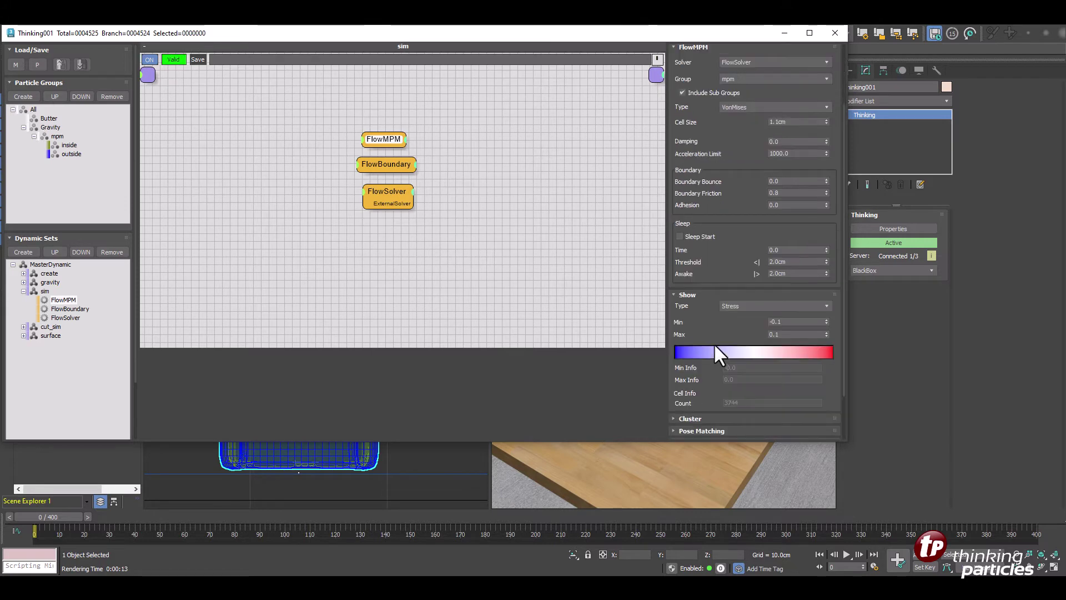
{"action": "left_click", "coordinate": [688, 294]}
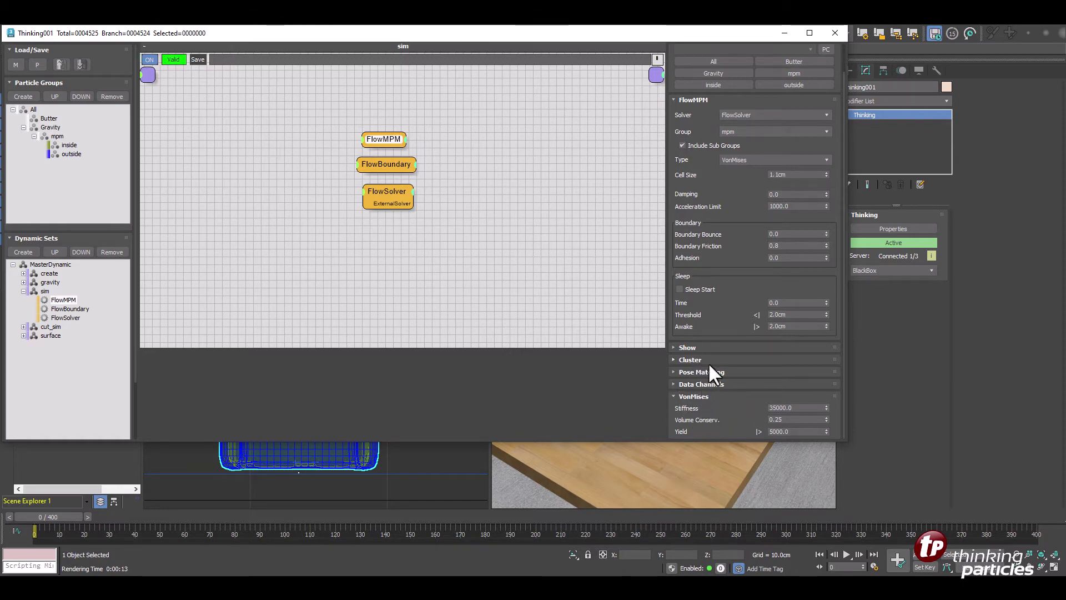
{"action": "left_click", "coordinate": [391, 165]}
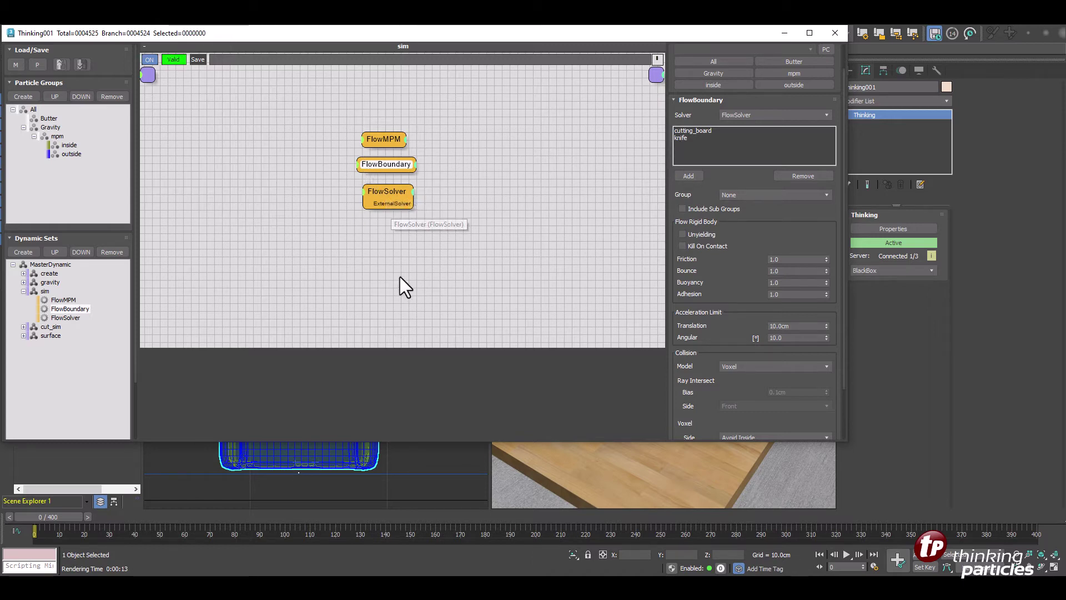
- Check the FlowMPM node's Stress Factor and Stress data channels against the mpm particle group's stress_in and stress_out channels
{"action": "left_click", "coordinate": [377, 136]}
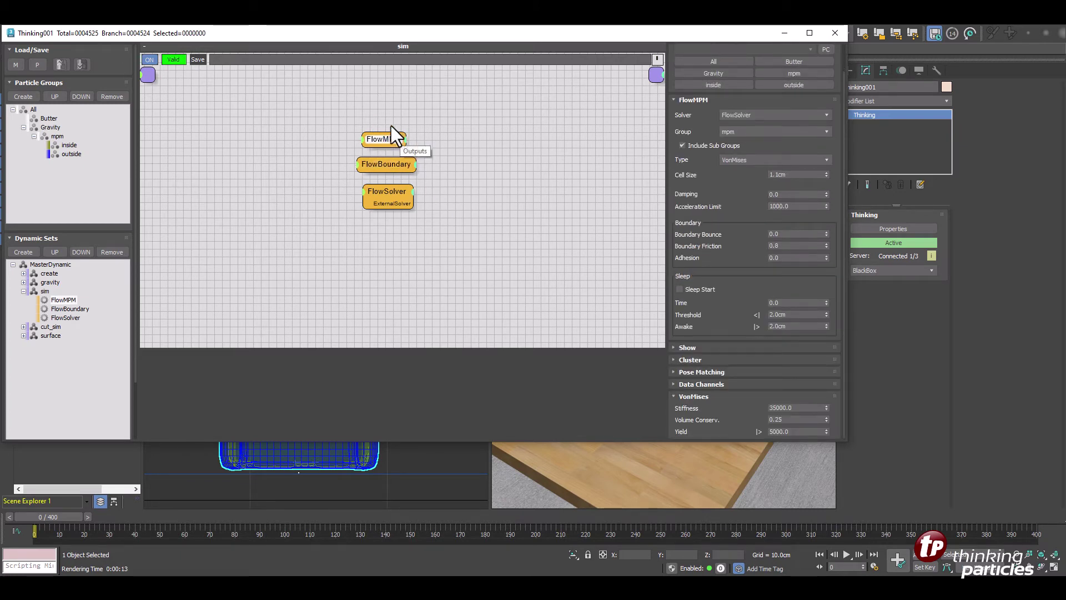
{"action": "left_click", "coordinate": [710, 386]}
{"action": "left_click_drag", "start_coordinate": [751, 374], "coordinate": [747, 360]}
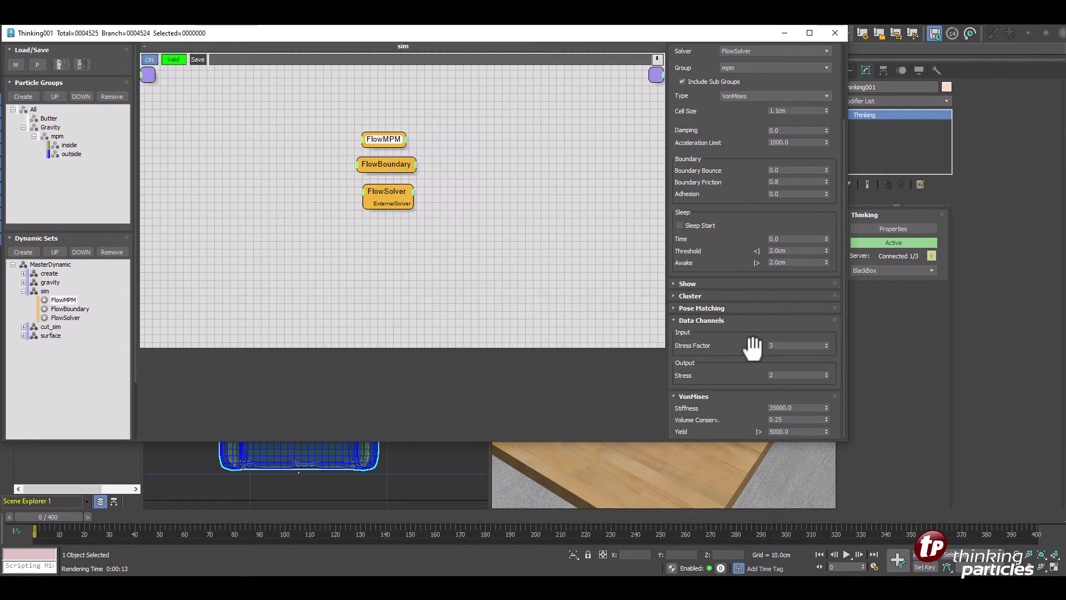
{"action": "double_click", "coordinate": [780, 346]}
{"action": "double_click", "coordinate": [788, 374]}
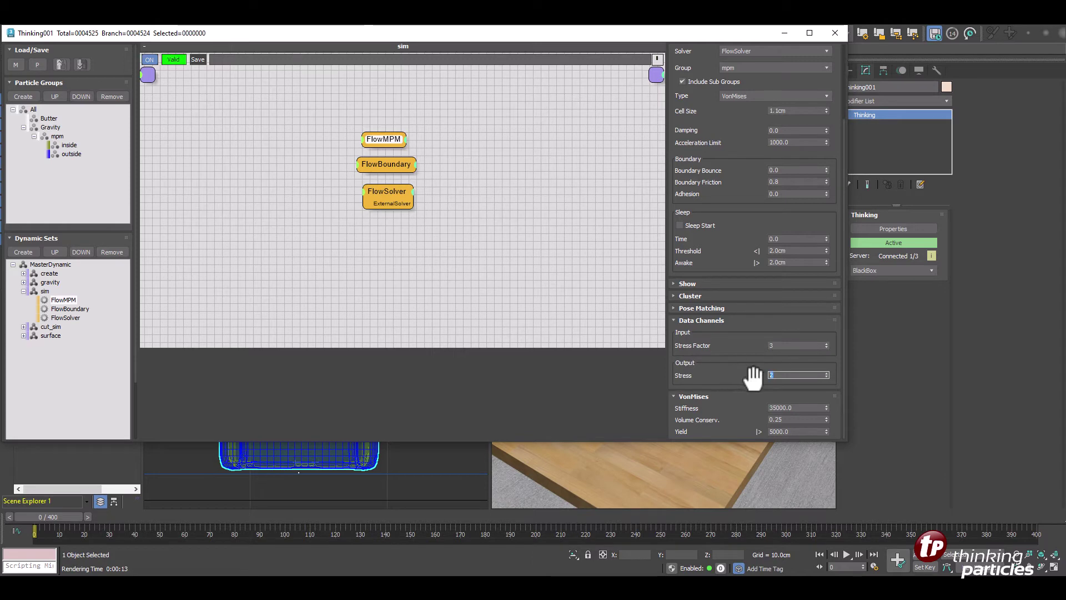
{"action": "left_click", "coordinate": [55, 132]}
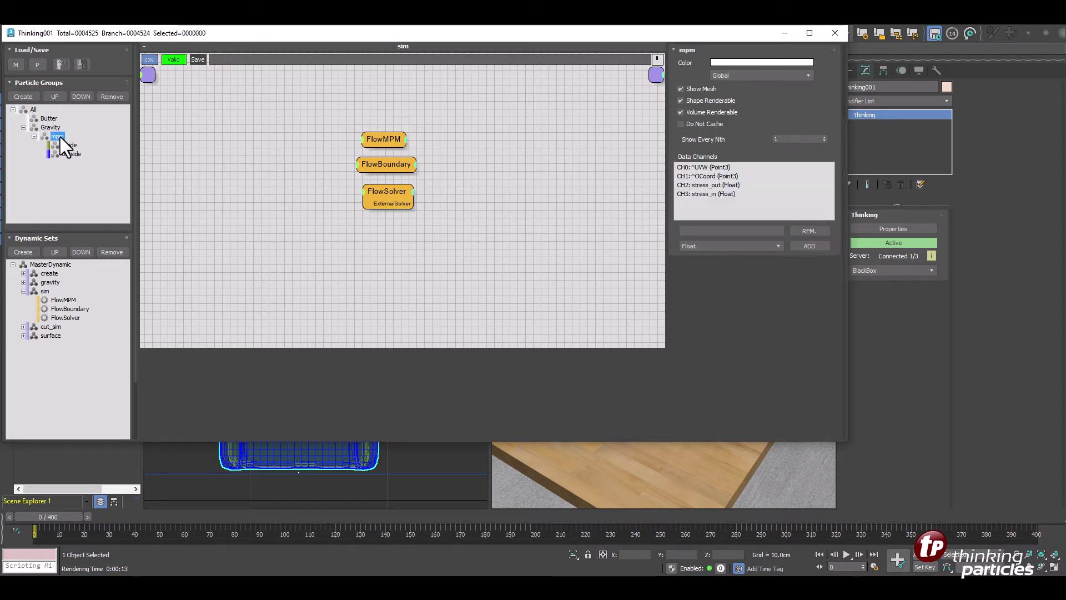
{"action": "left_click", "coordinate": [723, 185]}
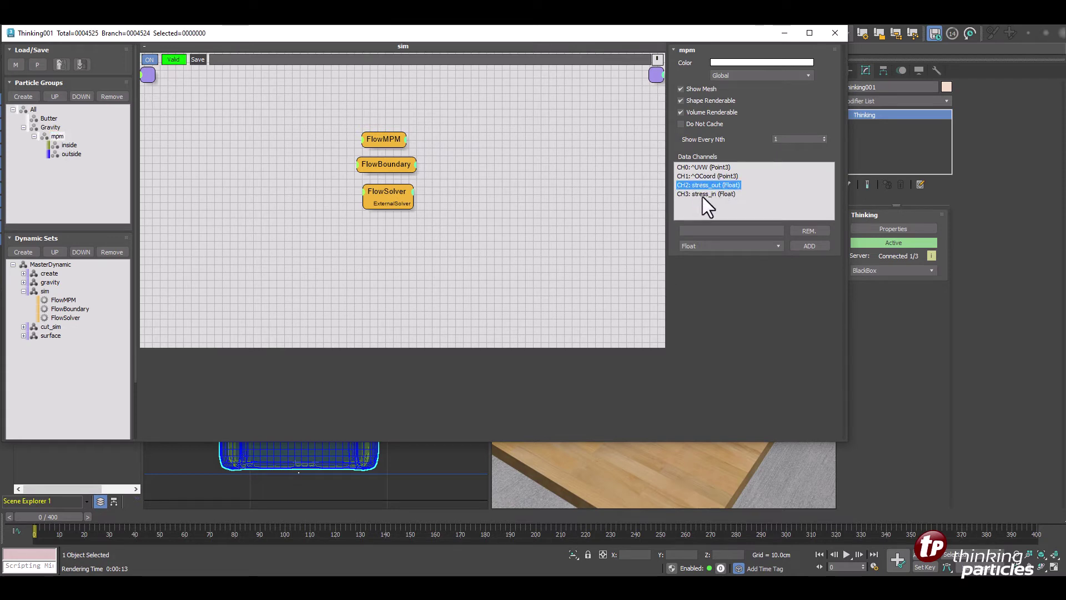
{"action": "left_click", "coordinate": [732, 194]}
{"action": "left_click", "coordinate": [65, 301]}
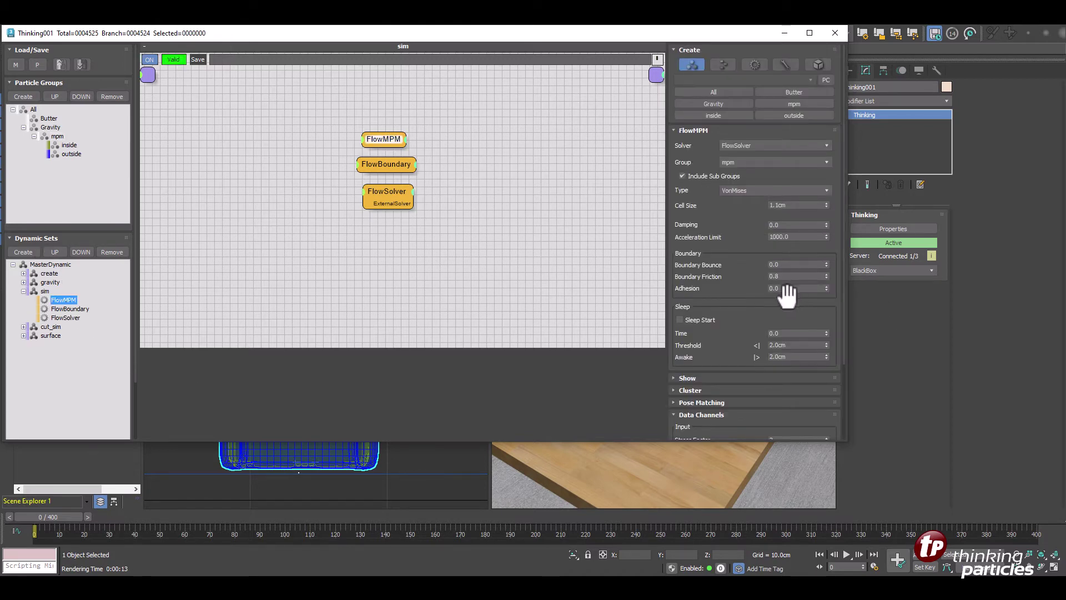
{"action": "left_click_drag", "start_coordinate": [740, 349], "coordinate": [738, 244]}
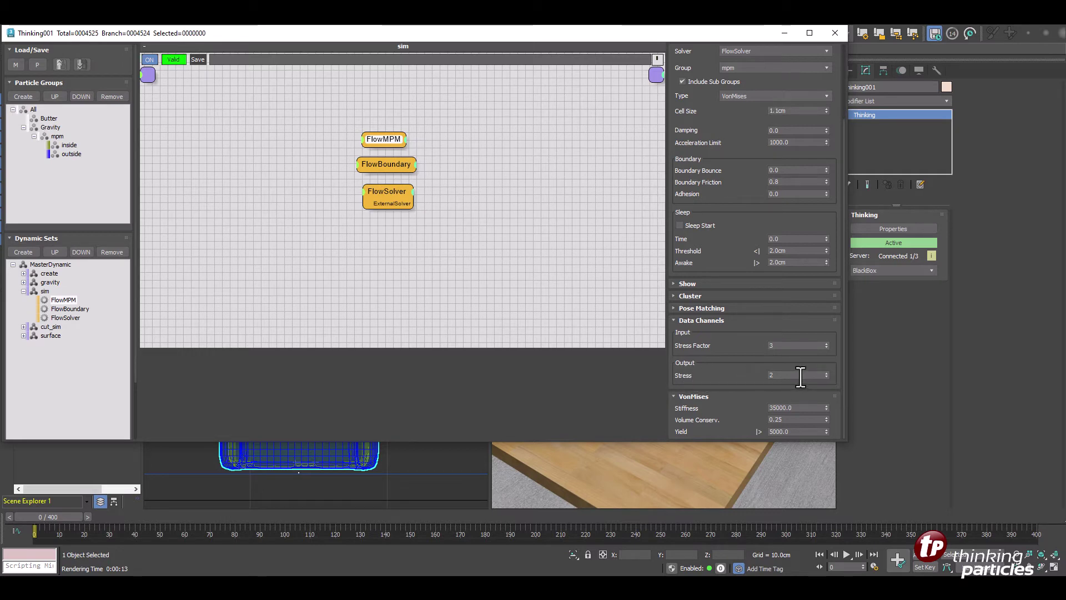
- Open the cut_sim dynamic set and move mpm left, Threshold slightly down and left, and FlowData slightly up and right
{"action": "left_click", "coordinate": [23, 290]}
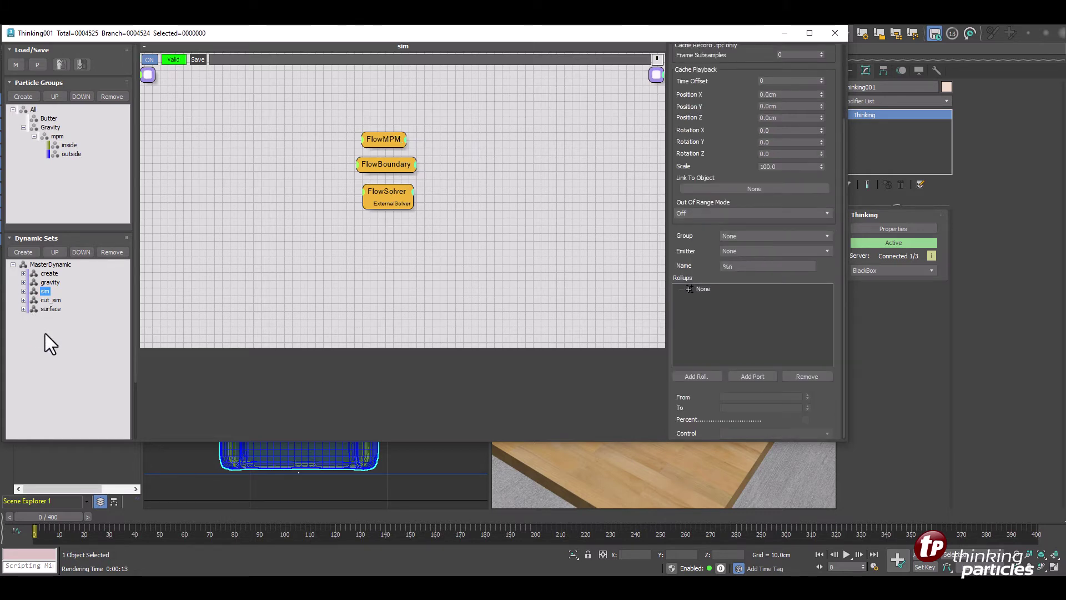
{"action": "left_click", "coordinate": [55, 298]}
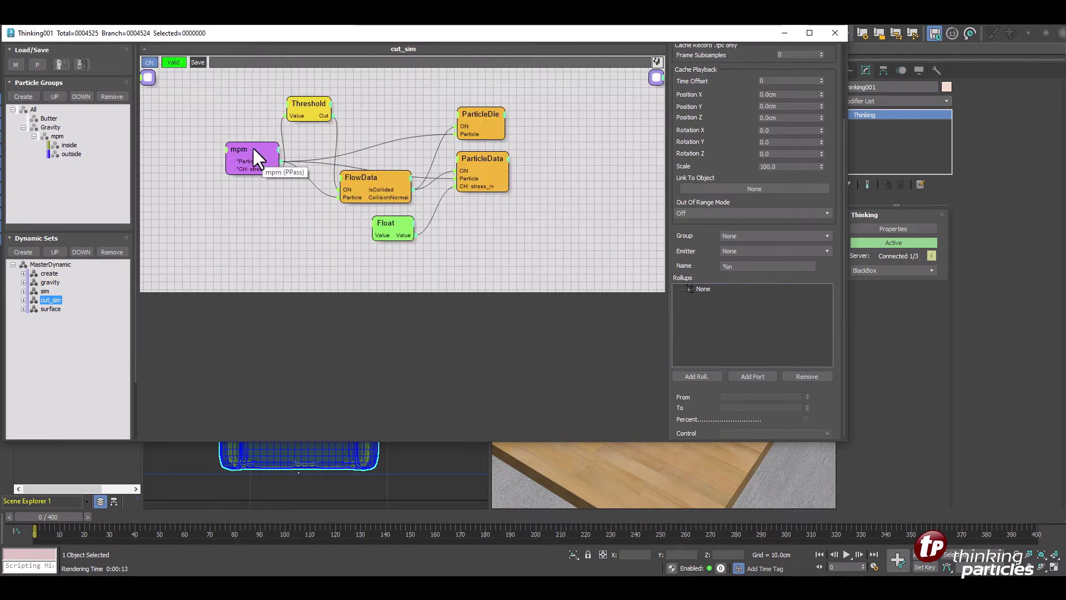
{"action": "left_click_drag", "start_coordinate": [252, 145], "coordinate": [224, 147]}
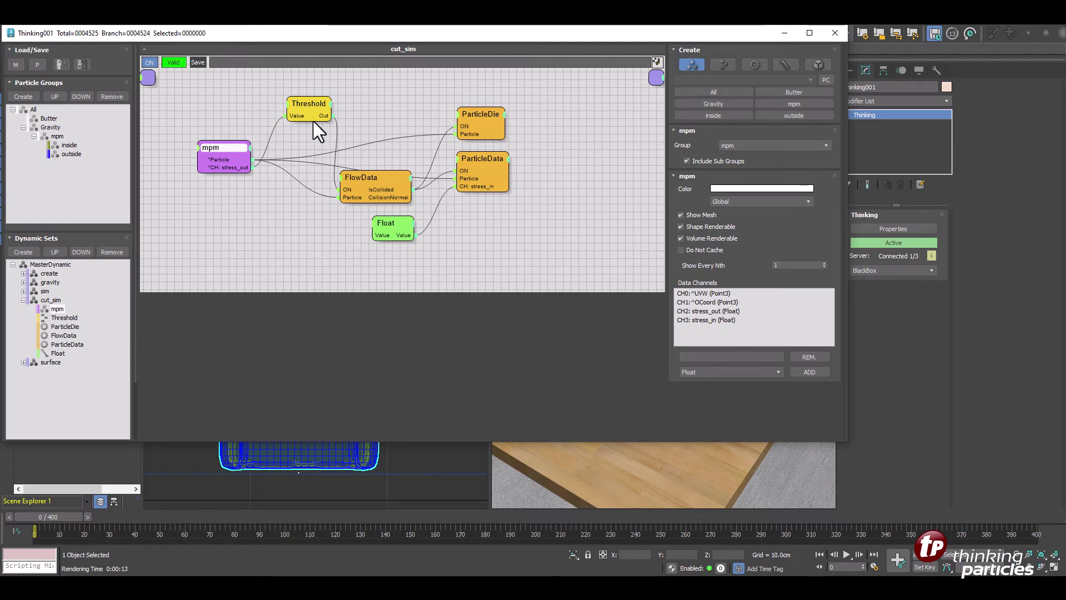
{"action": "left_click_drag", "start_coordinate": [305, 101], "coordinate": [301, 105]}
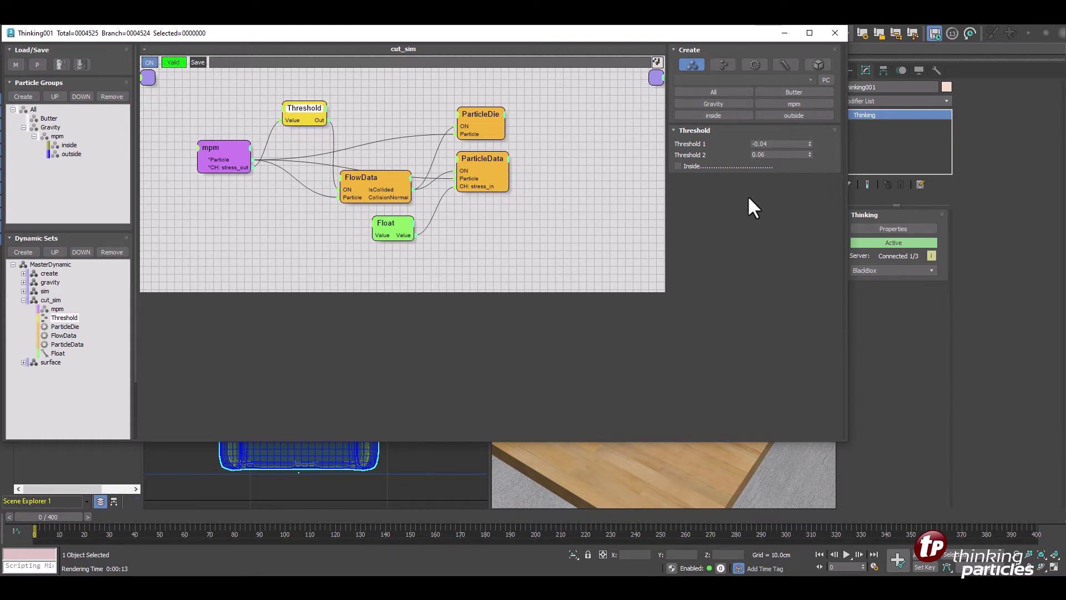
{"action": "mouse_move", "coordinate": [368, 178]}
{"action": "left_mouse_down"}
{"action": "mouse_move", "coordinate": [359, 187]}
{"action": "mouse_move", "coordinate": [370, 178]}
{"action": "left_mouse_up"}
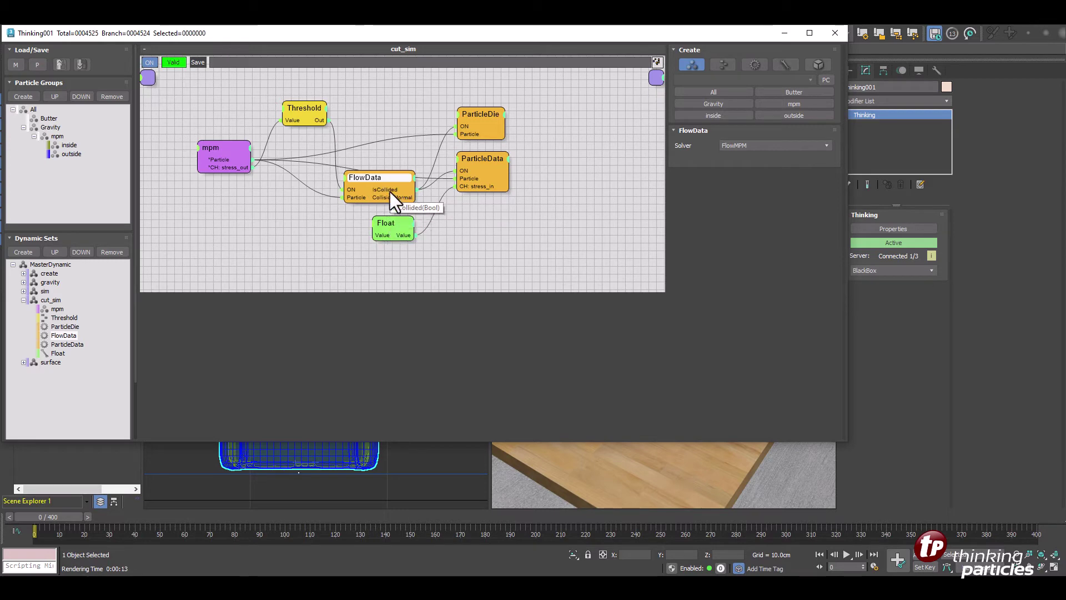
{"action": "mouse_move", "coordinate": [383, 178]}
{"action": "left_mouse_down"}
{"action": "mouse_move", "coordinate": [369, 169]}
{"action": "mouse_move", "coordinate": [383, 171]}
{"action": "left_mouse_up"}
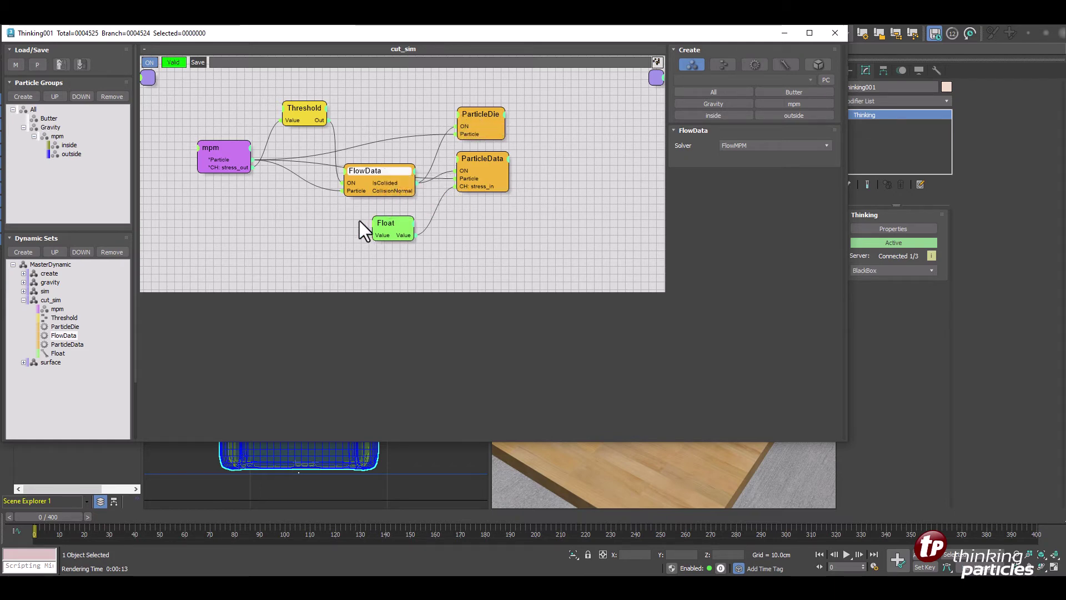
- Shift the ParticleDie node up and left, and nudge the Threshold and FlowData nodes slightly left
{"action": "left_click_drag", "start_coordinate": [473, 105], "coordinate": [470, 108]}
{"action": "mouse_move", "coordinate": [300, 108]}
{"action": "left_mouse_down"}
{"action": "mouse_move", "coordinate": [304, 92]}
{"action": "mouse_move", "coordinate": [285, 88]}
{"action": "mouse_move", "coordinate": [290, 114]}
{"action": "mouse_move", "coordinate": [298, 109]}
{"action": "left_mouse_up"}
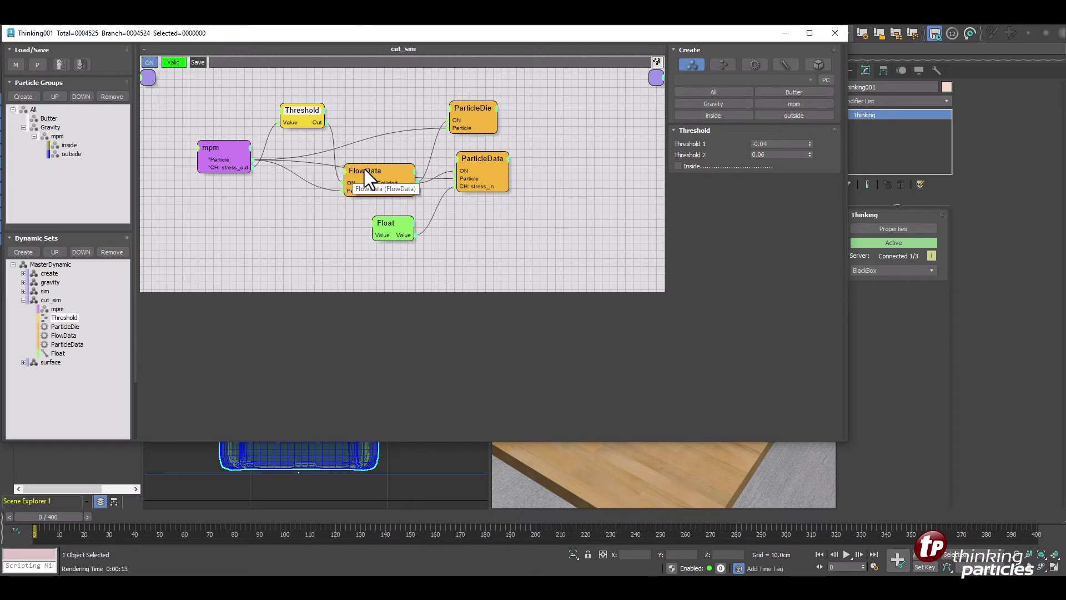
{"action": "left_click_drag", "start_coordinate": [364, 169], "coordinate": [358, 169]}
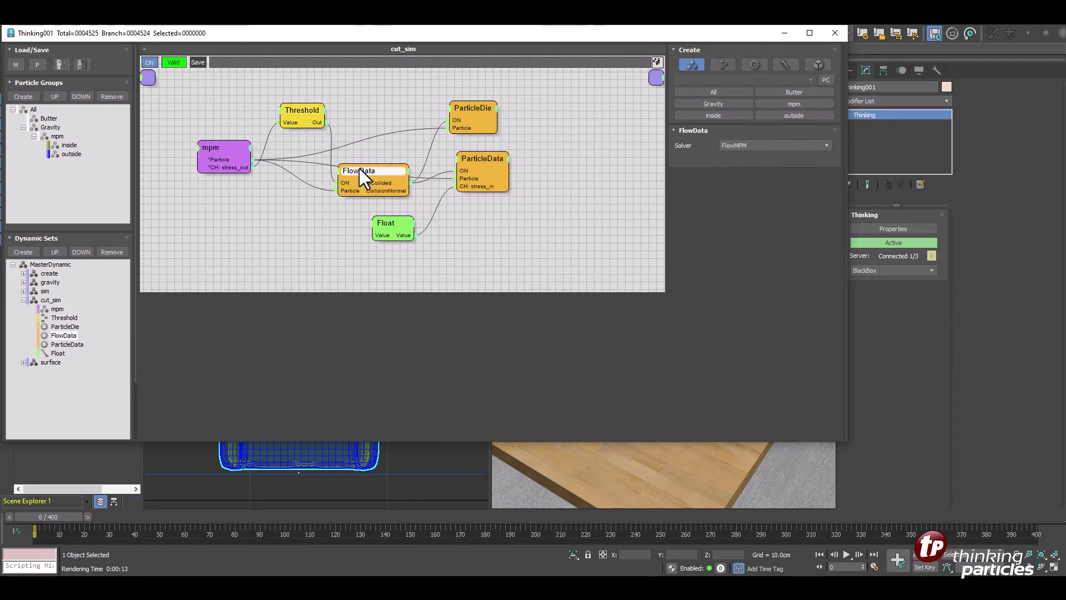
- Move the ParticleData node slightly down and review the settings of the ParticleDie, ParticleData and Float nodes
{"action": "left_click", "coordinate": [484, 110]}
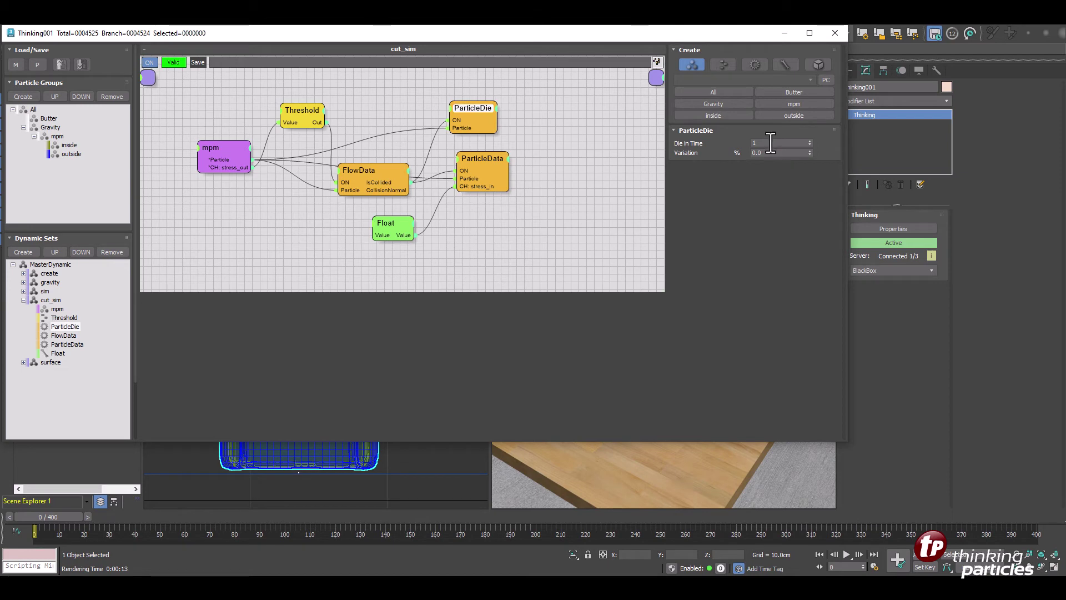
{"action": "left_click", "coordinate": [493, 163]}
{"action": "left_click_drag", "start_coordinate": [491, 162], "coordinate": [492, 168]}
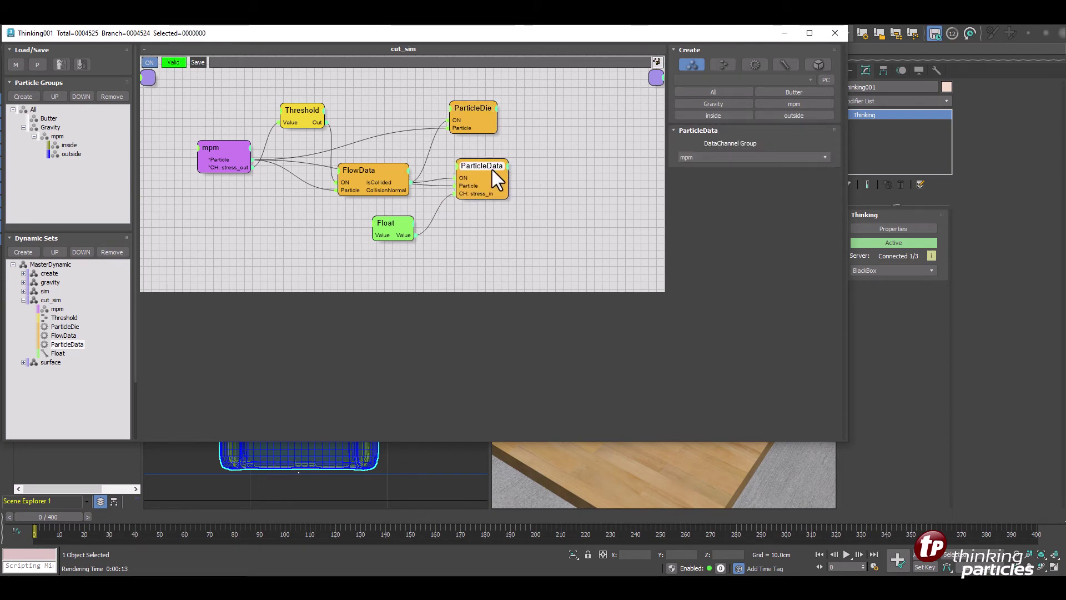
{"action": "left_click", "coordinate": [397, 224]}
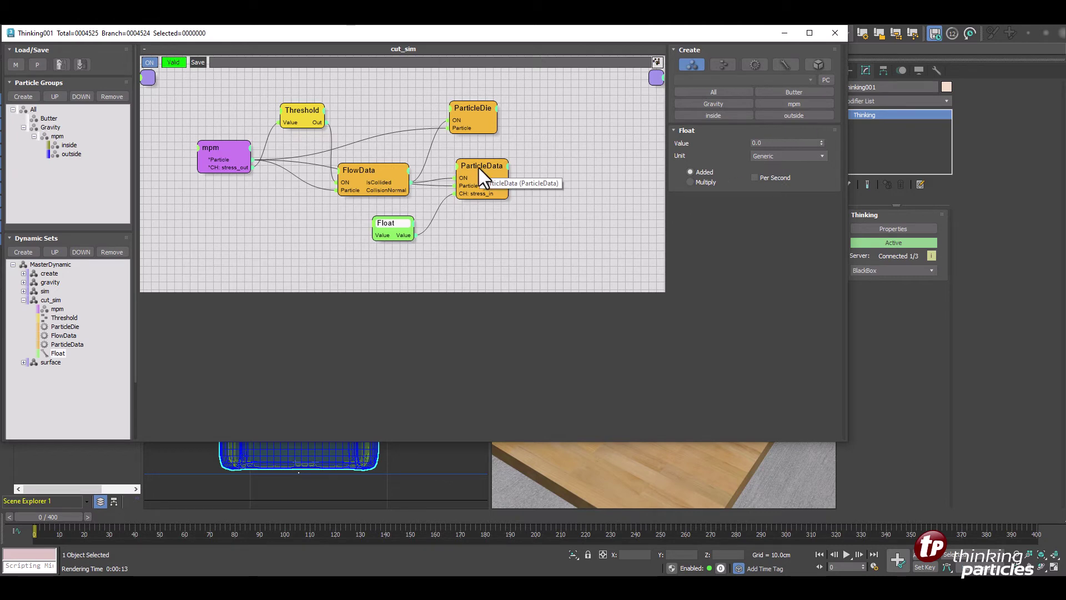
{"action": "left_click", "coordinate": [478, 105]}
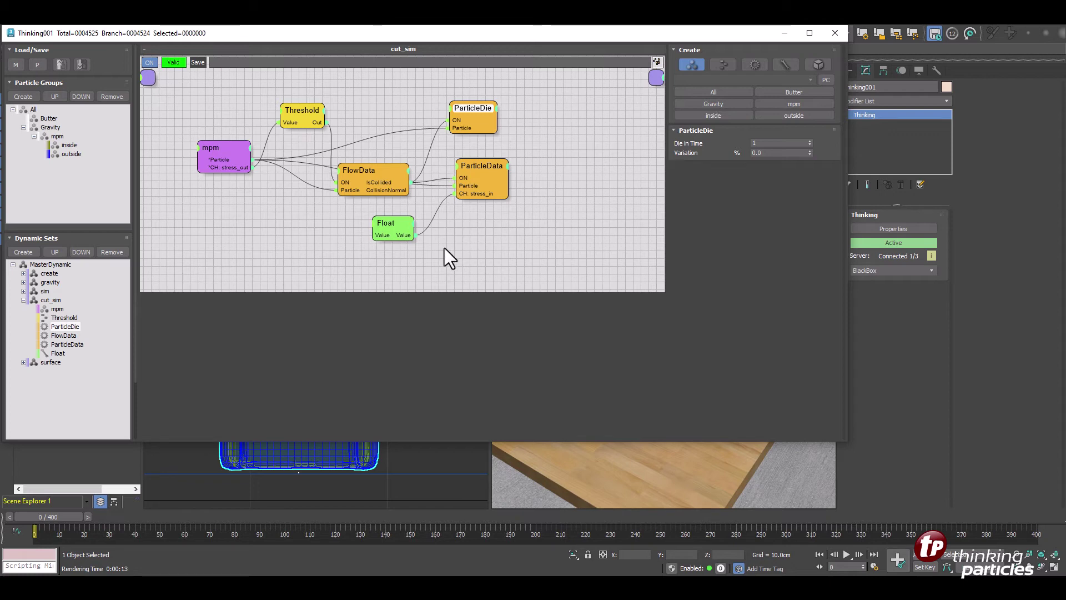
- Open the surface dynamic set and examine both OpenVDBShape nodes' particle groups, radius scales and materials
{"action": "left_click", "coordinate": [47, 363]}
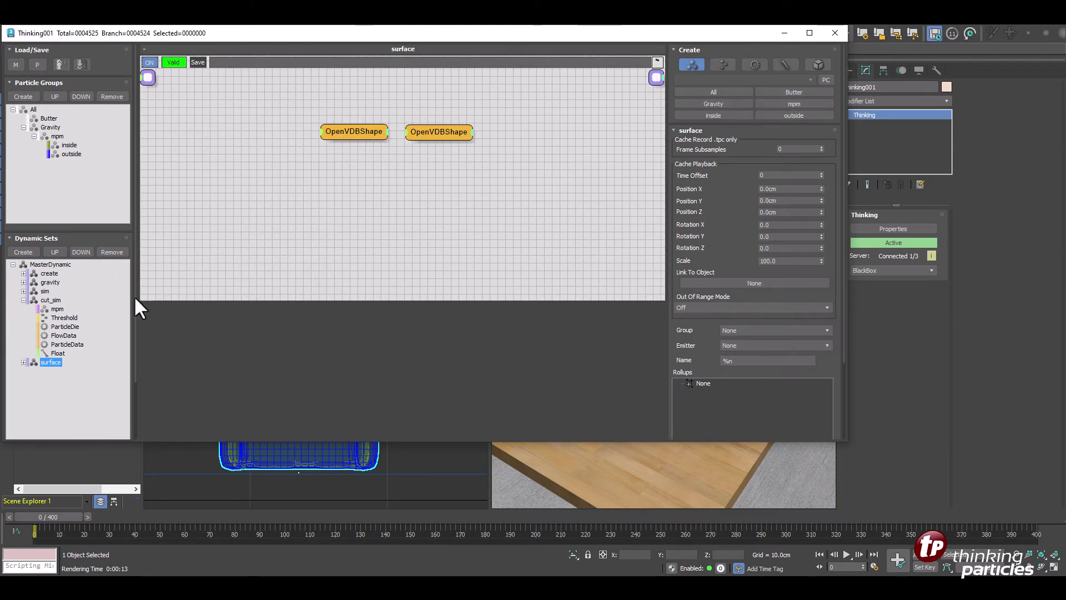
{"action": "left_click", "coordinate": [354, 131]}
{"action": "mouse_move", "coordinate": [357, 132]}
{"action": "left_mouse_down"}
{"action": "mouse_move", "coordinate": [376, 133]}
{"action": "mouse_move", "coordinate": [338, 130]}
{"action": "mouse_move", "coordinate": [352, 132]}
{"action": "left_mouse_up"}
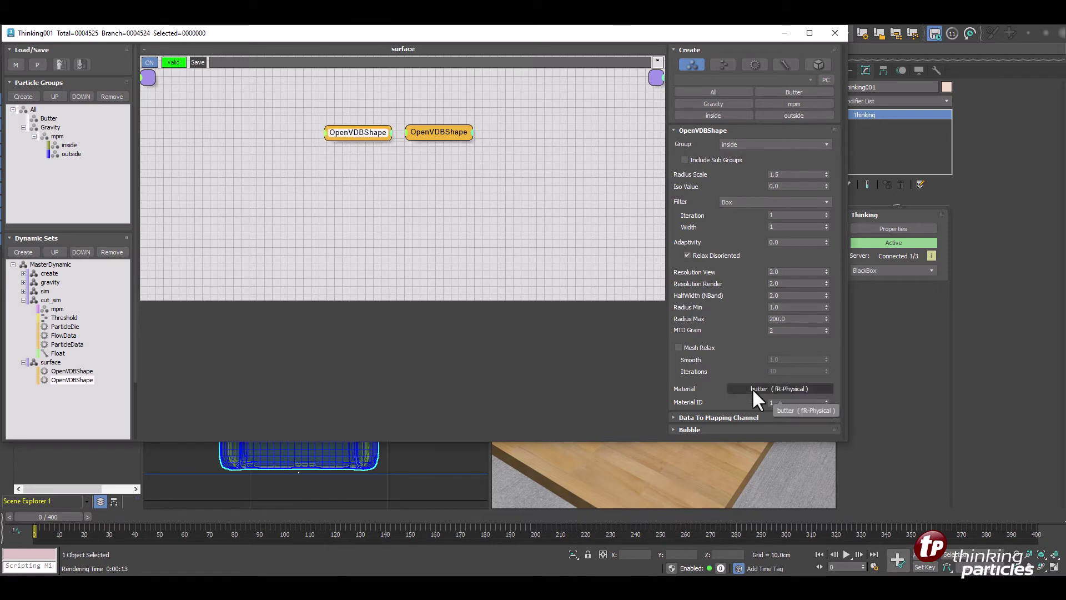
{"action": "left_click", "coordinate": [438, 135]}
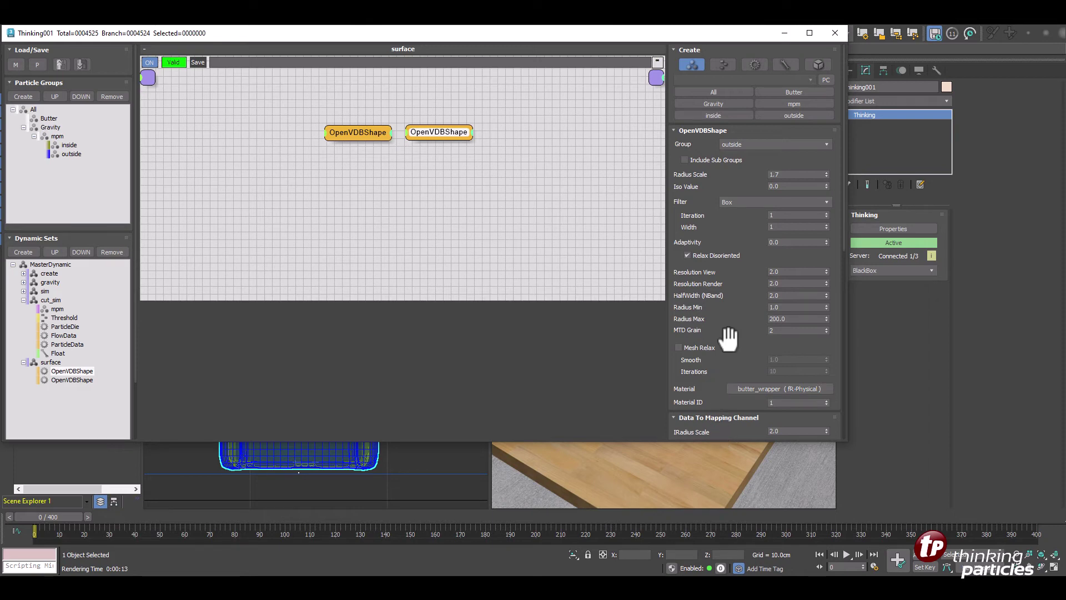
- Compare both OpenVDBShape nodes' UVW mapping channel settings with the data channels of the mpm particle group
{"action": "left_click_drag", "start_coordinate": [733, 352], "coordinate": [733, 145]}
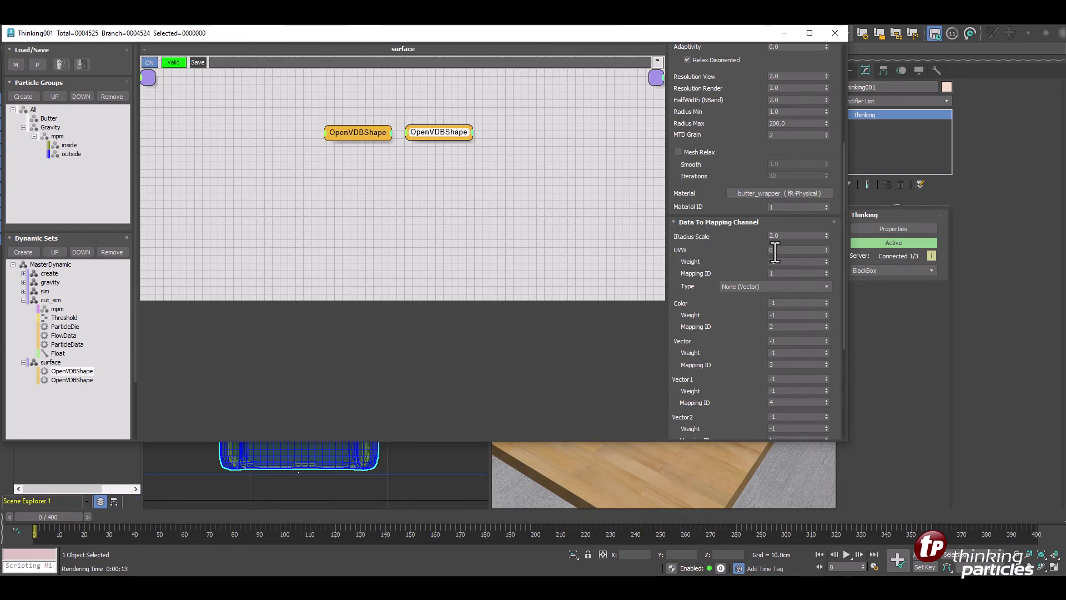
{"action": "left_click", "coordinate": [57, 137]}
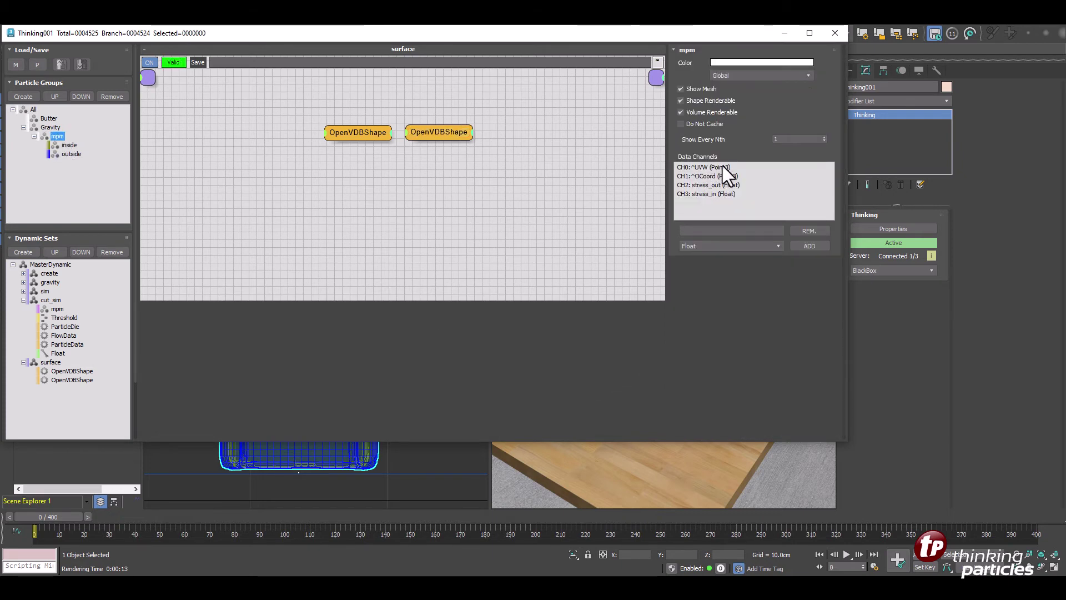
{"action": "left_click", "coordinate": [357, 134]}
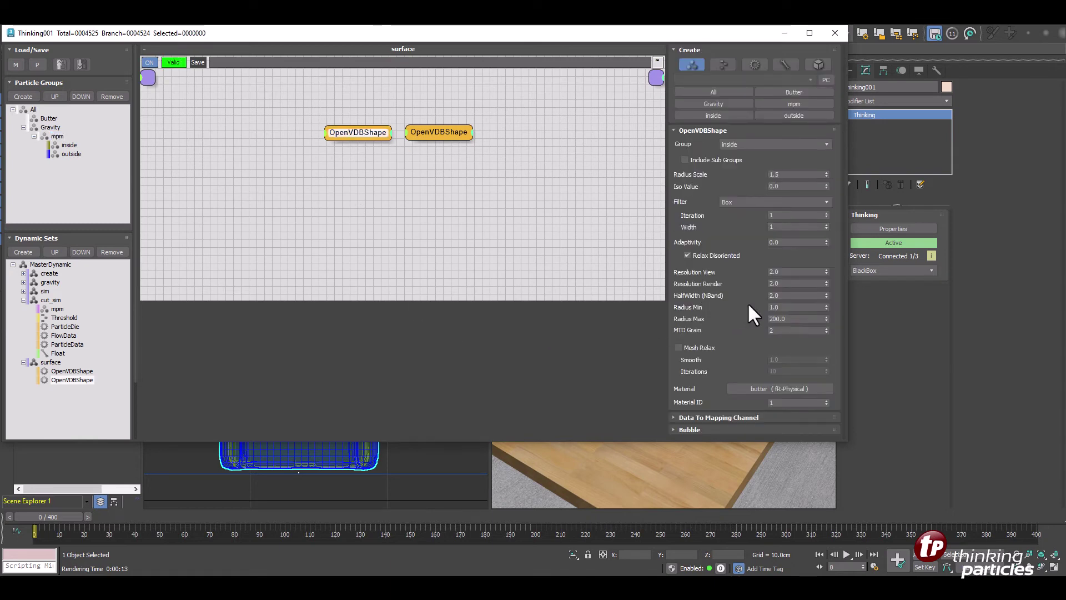
{"action": "left_click", "coordinate": [709, 417]}
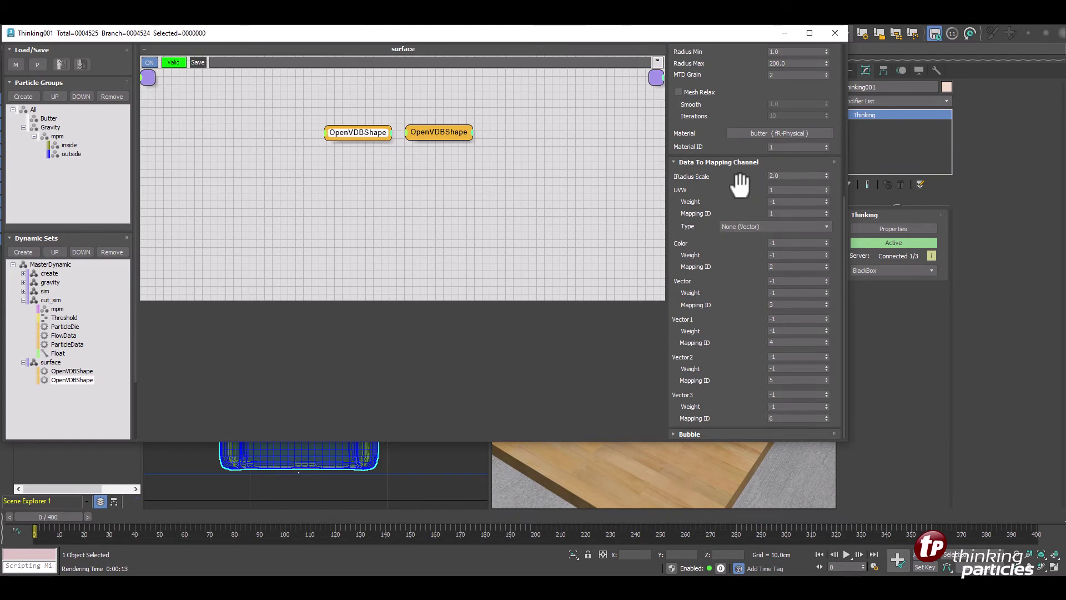
- Nudge the second OpenVDBShape node slightly right and down, and collapse the surface and cut_sim dynamic sets
{"action": "left_click_drag", "start_coordinate": [730, 167], "coordinate": [733, 213]}
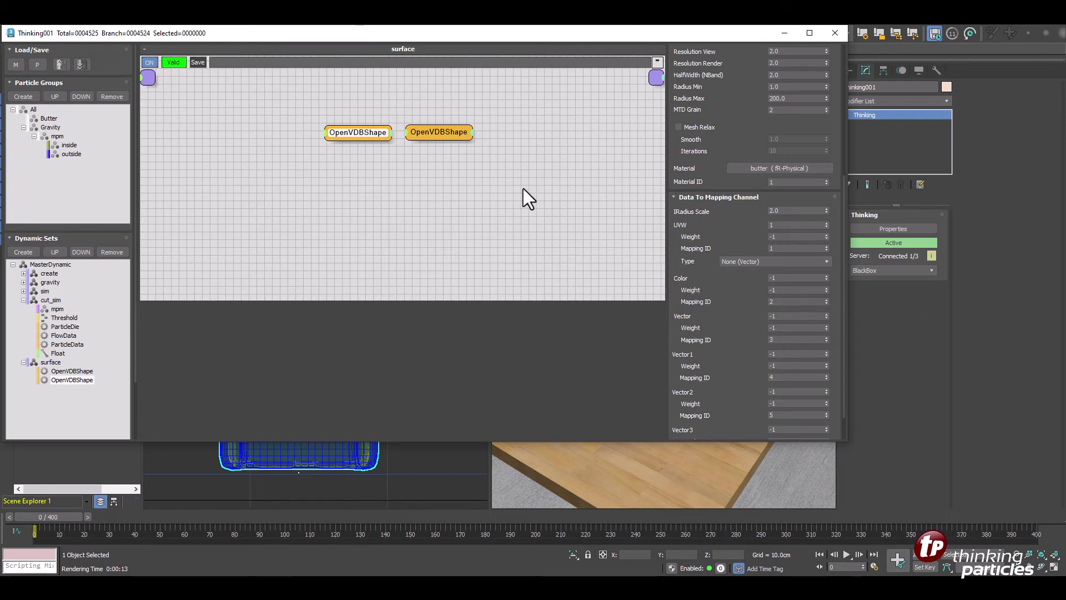
{"action": "left_click_drag", "start_coordinate": [438, 133], "coordinate": [443, 135]}
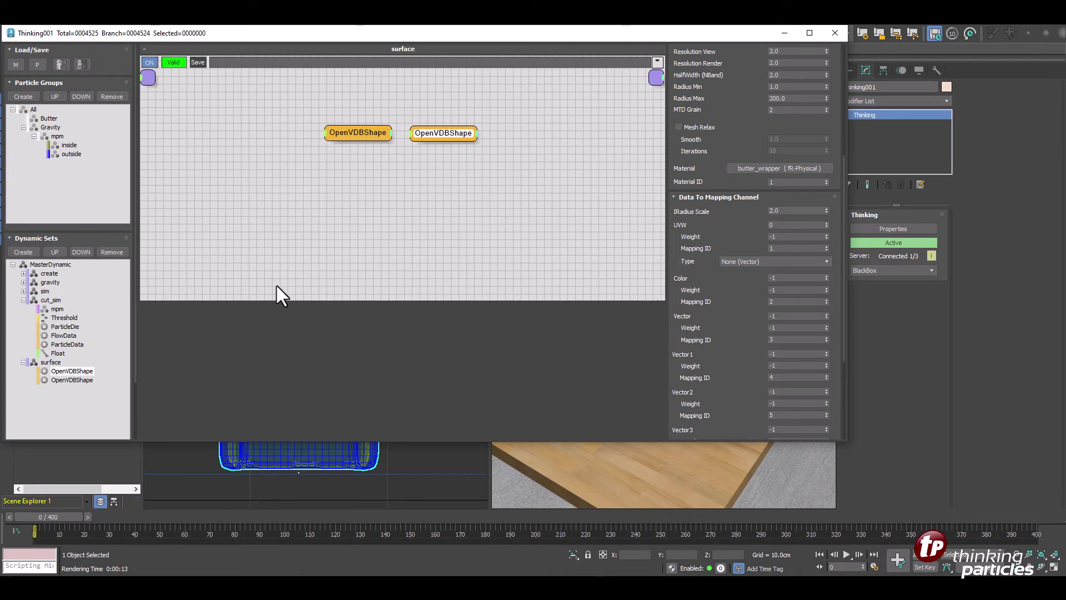
{"action": "left_click", "coordinate": [23, 362]}
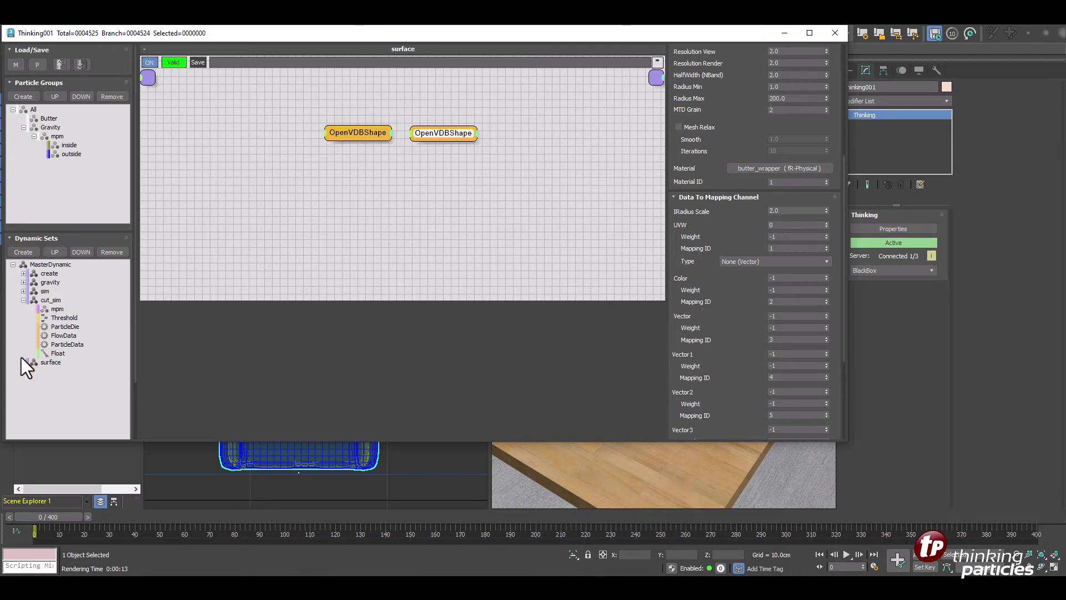
{"action": "left_click", "coordinate": [23, 300]}
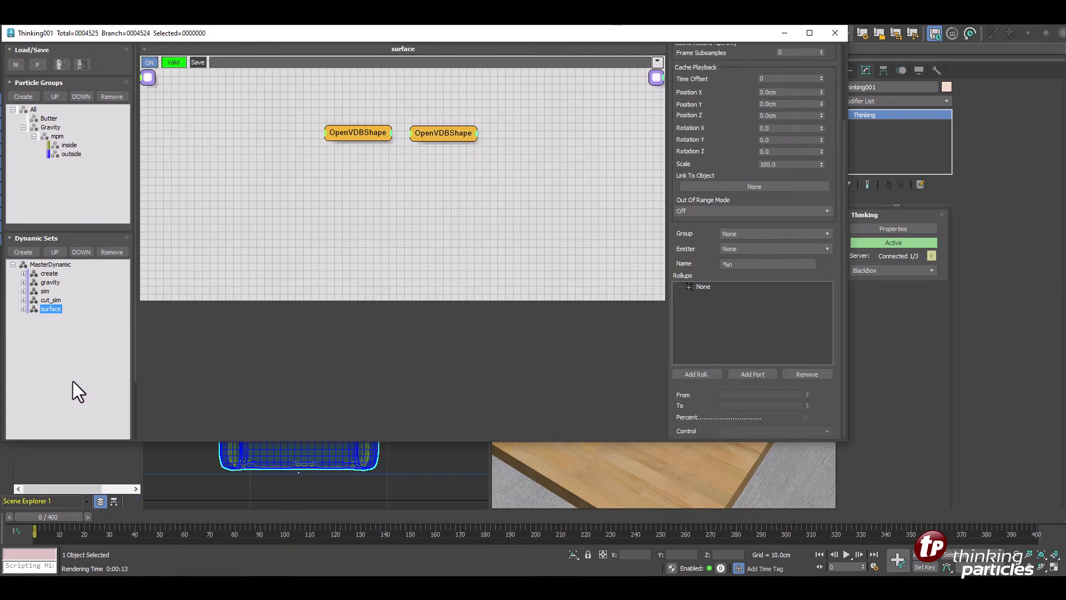
- Turn off the cut_sim dynamic set and play the simulation from frame 0 to frame 94
{"action": "left_click", "coordinate": [60, 301]}
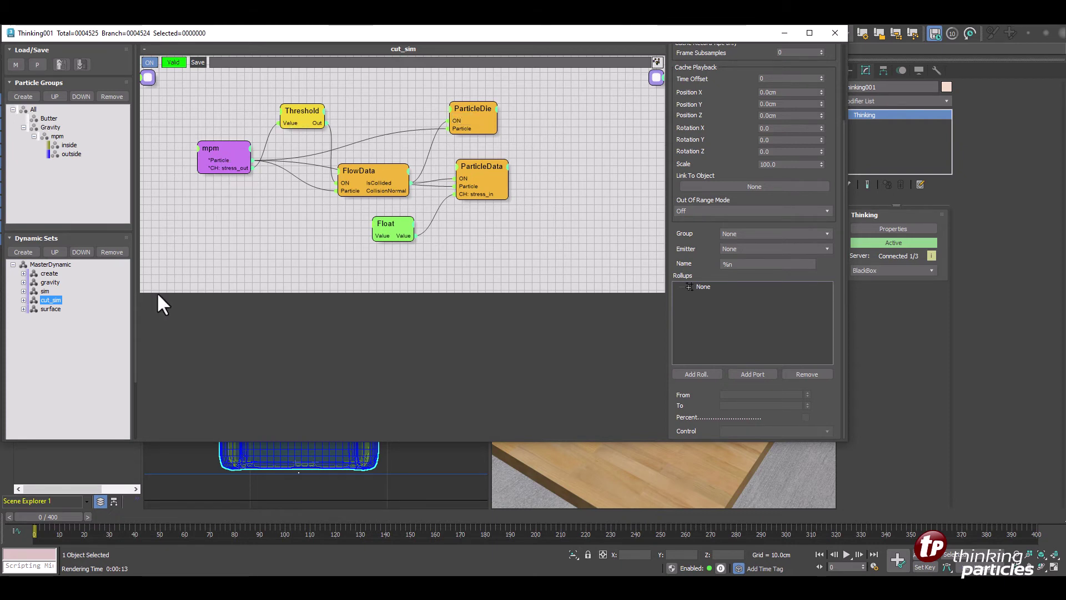
{"action": "left_click", "coordinate": [49, 300]}
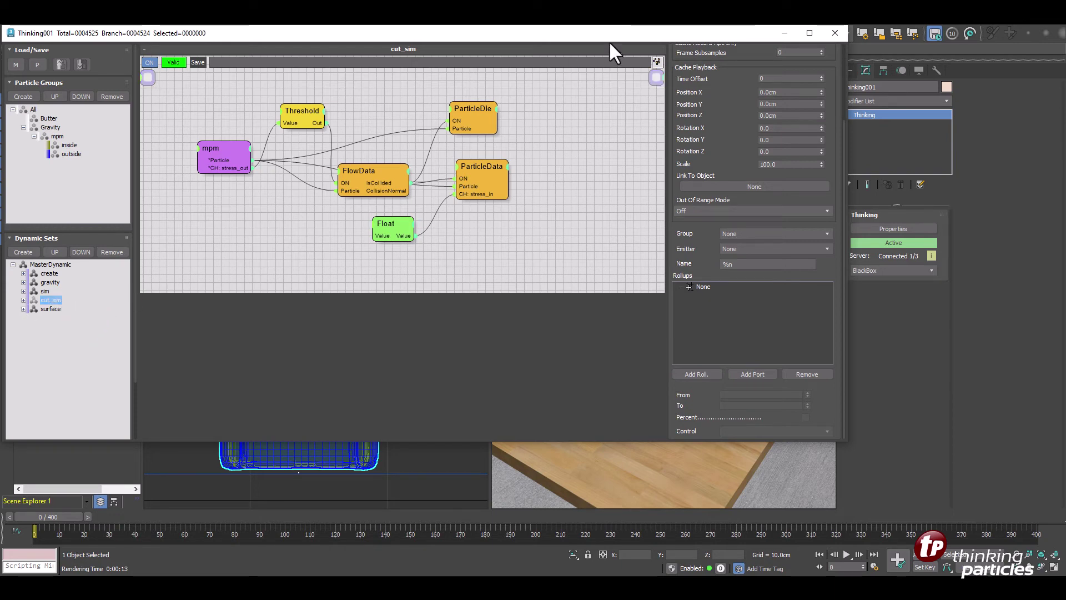
{"action": "left_click_drag", "start_coordinate": [622, 41], "coordinate": [261, 72]}
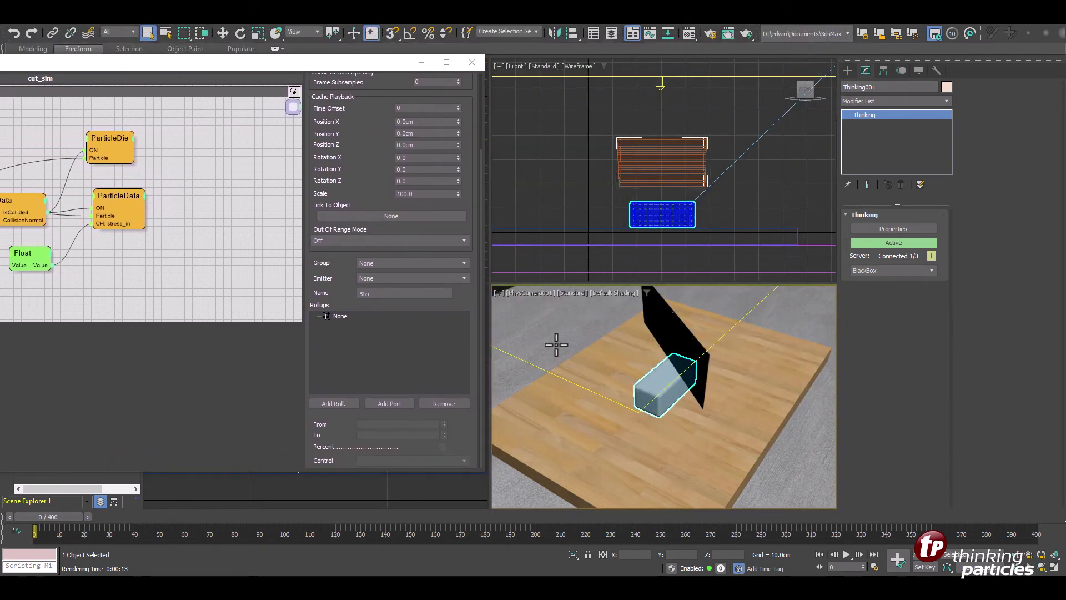
{"action": "left_click", "coordinate": [847, 554]}
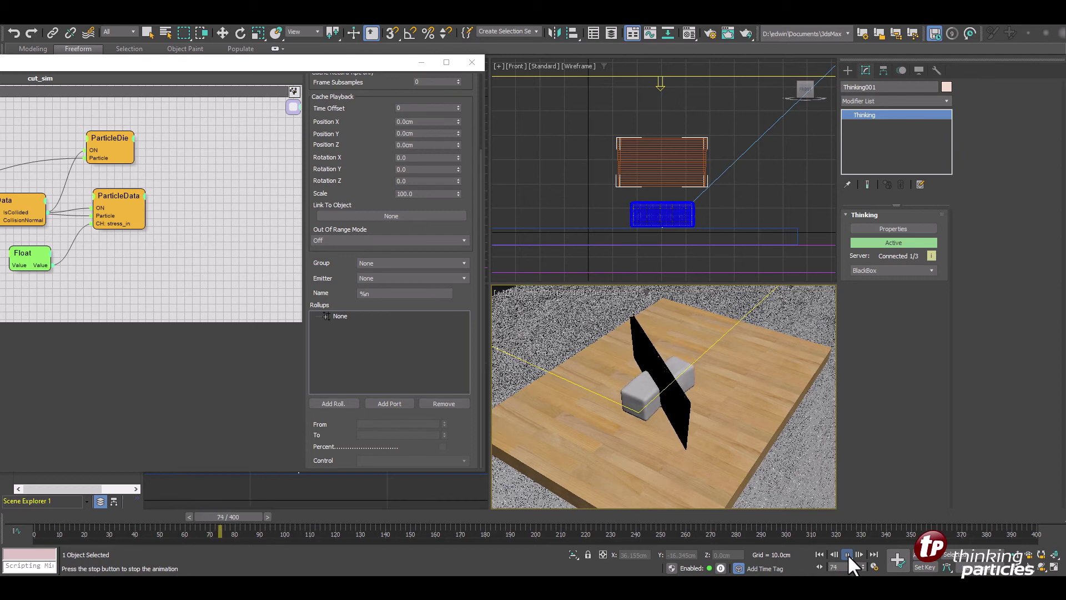
{"action": "left_click", "coordinate": [848, 554]}
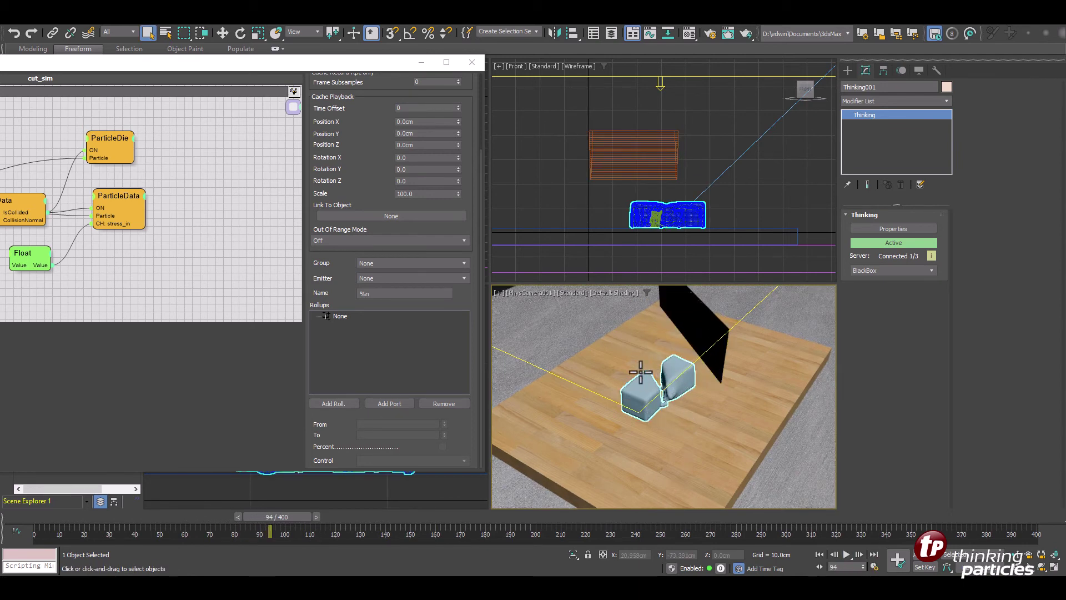
- Render the PhysCamera001 view at frame 94 with finalRender and examine the cut area of the butter up close
{"action": "left_click_drag", "start_coordinate": [0, 62], "coordinate": [267, 53]}
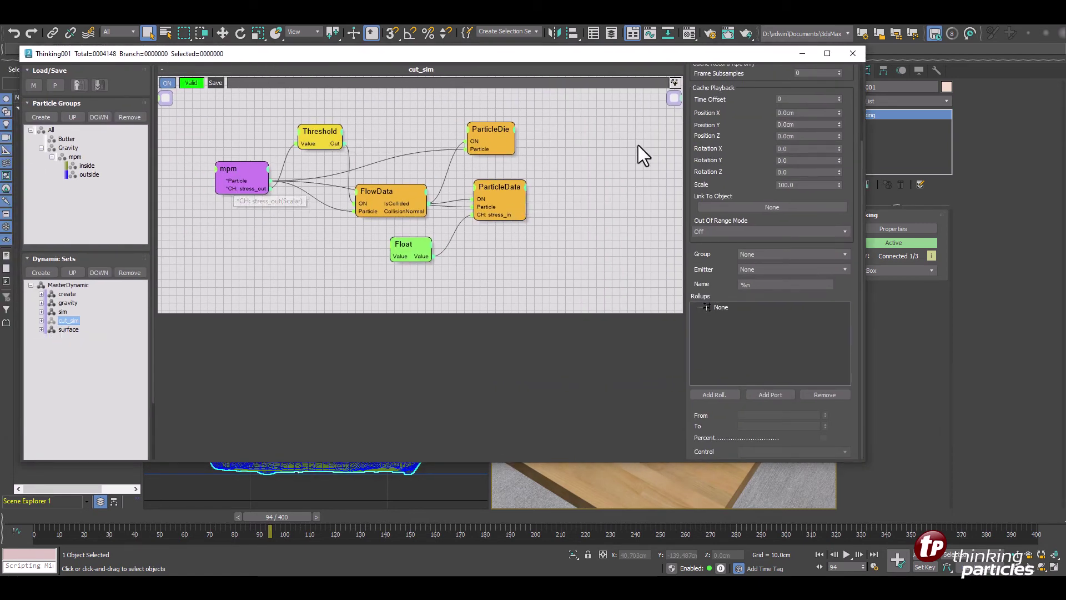
{"action": "left_click_drag", "start_coordinate": [607, 53], "coordinate": [210, 61]}
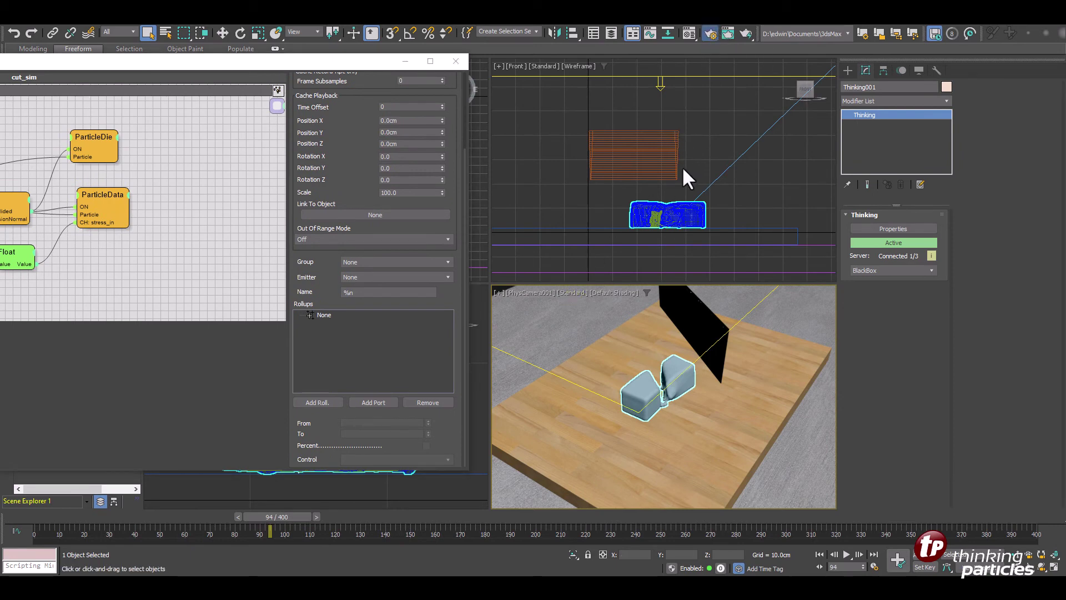
{"action": "key", "text": "F10"}
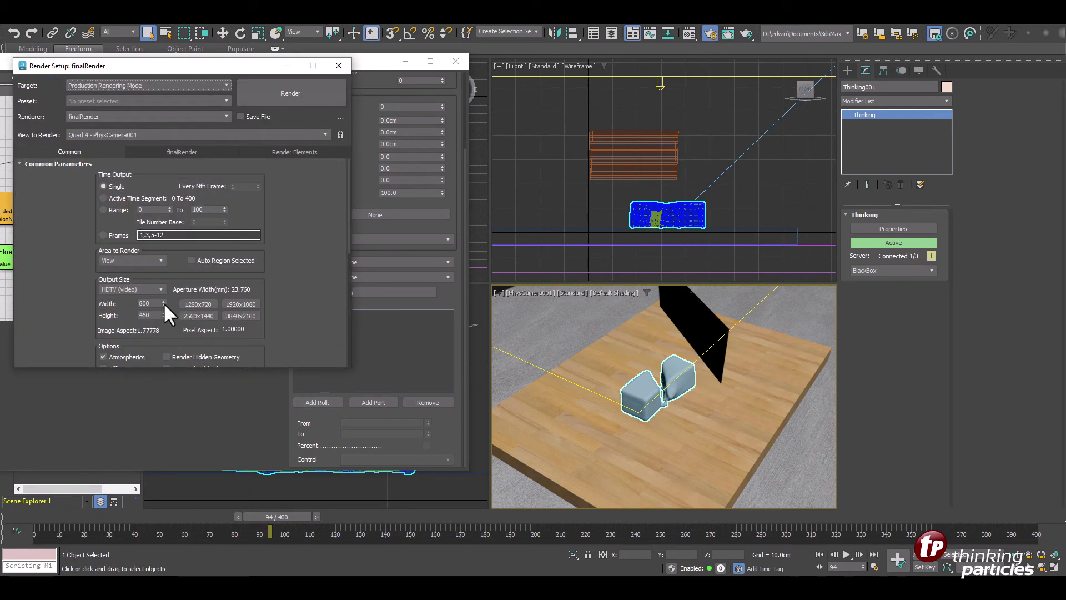
{"action": "left_click", "coordinate": [308, 88]}
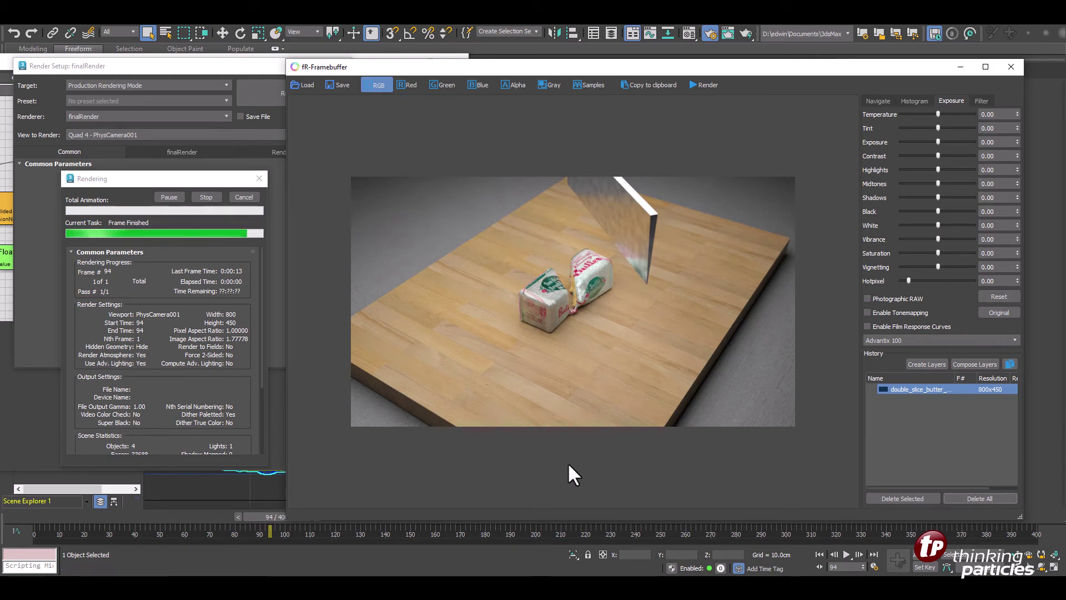
{"action": "scroll", "coordinate": [568, 296], "scroll_direction": "up", "scroll_amount": 5}
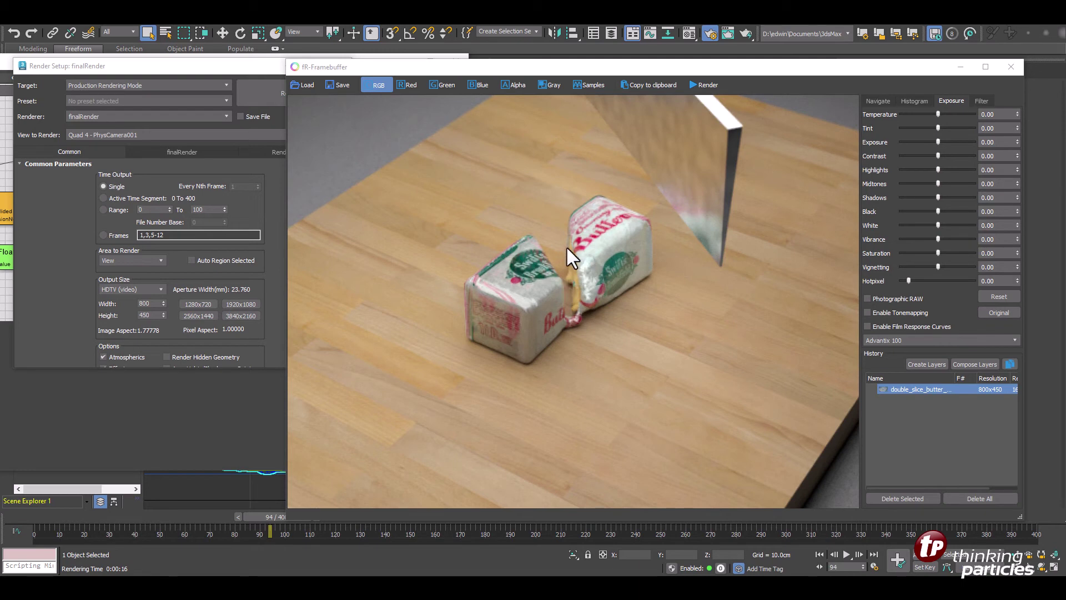
{"action": "scroll", "coordinate": [587, 295], "scroll_direction": "down", "scroll_amount": 4}
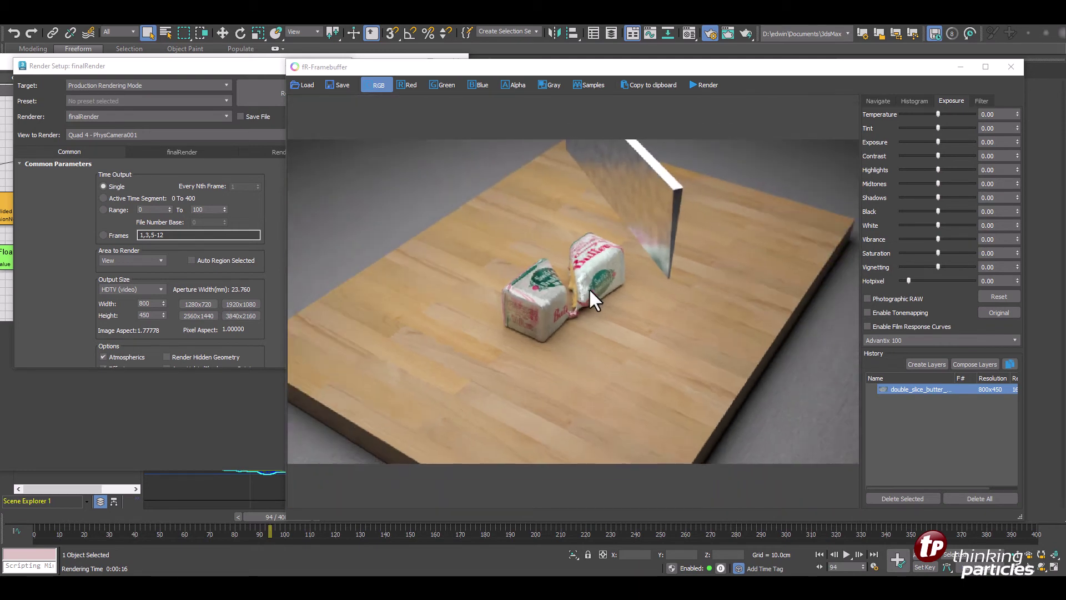
{"action": "left_click", "coordinate": [1010, 67]}
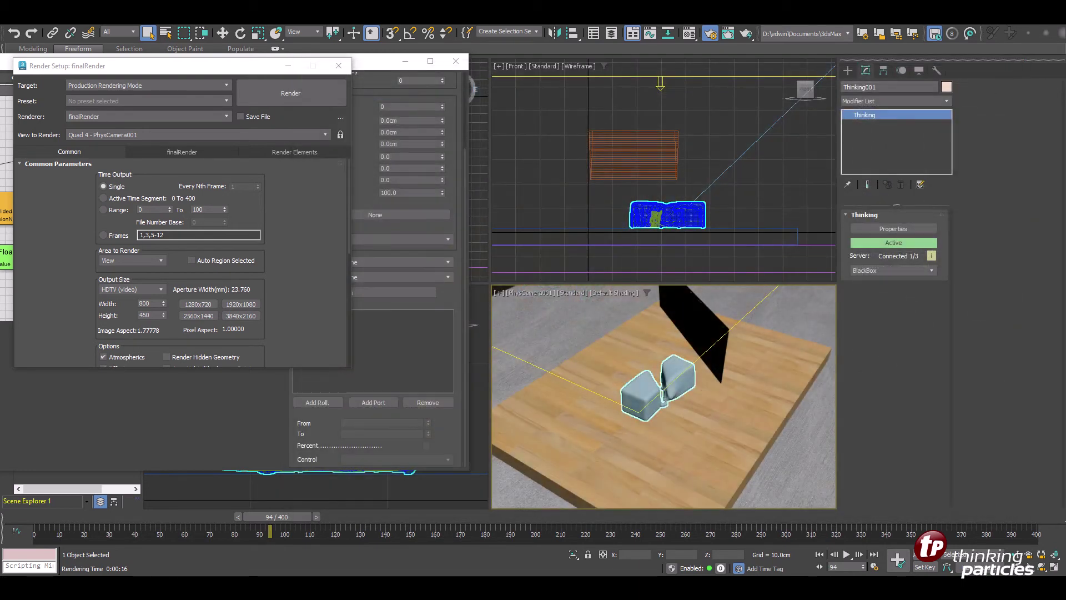
{"action": "left_click", "coordinate": [337, 63]}
- Turn the cut_sim dynamic set back on and show the Threshold node's settings
{"action": "left_click_drag", "start_coordinate": [129, 58], "coordinate": [592, 62]}
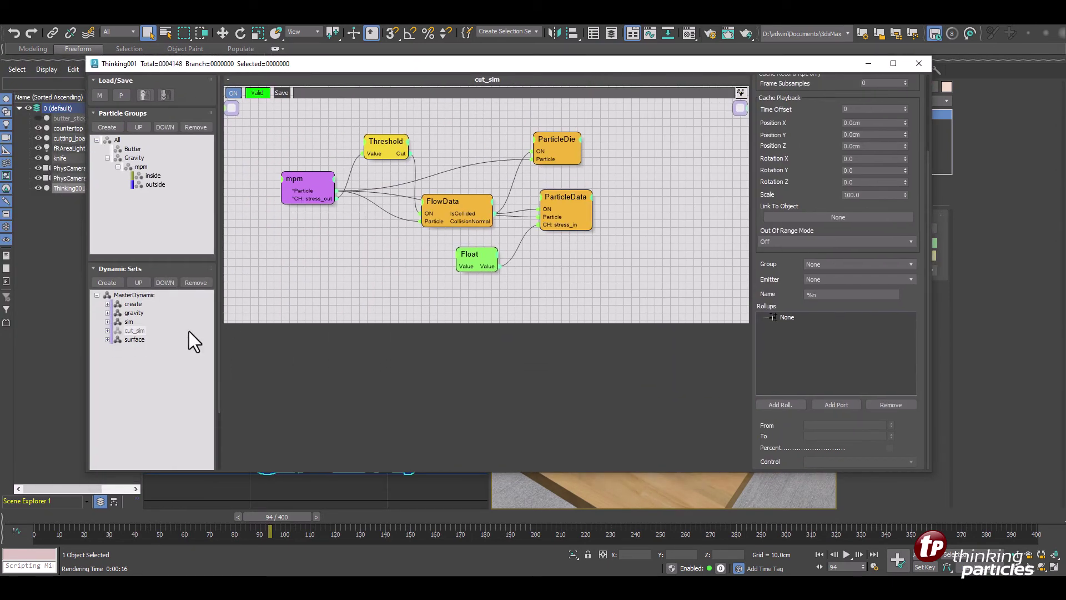
{"action": "left_click", "coordinate": [136, 331]}
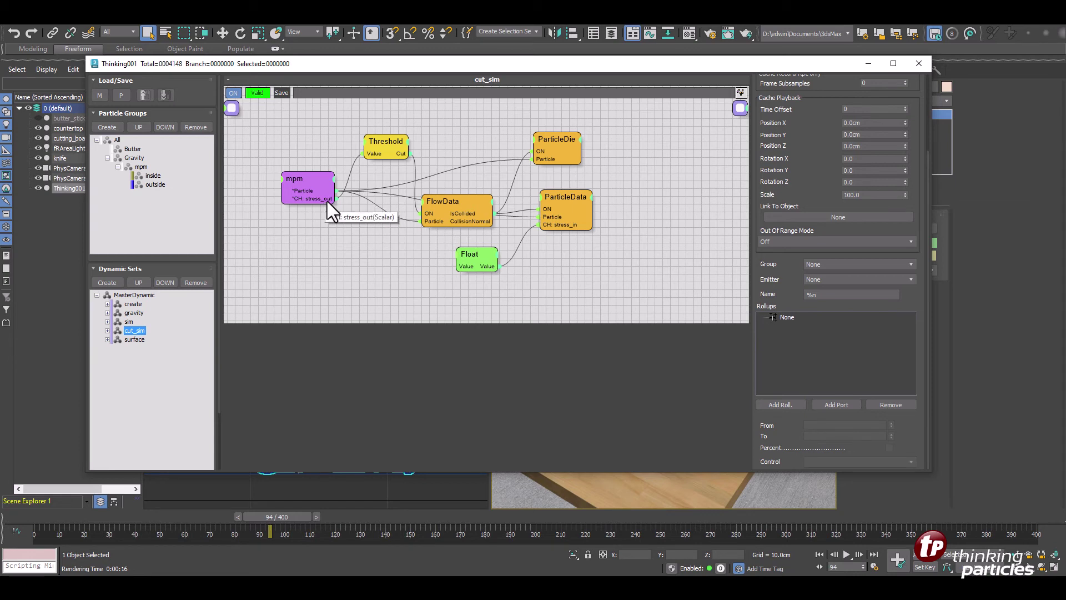
{"action": "left_click", "coordinate": [380, 141]}
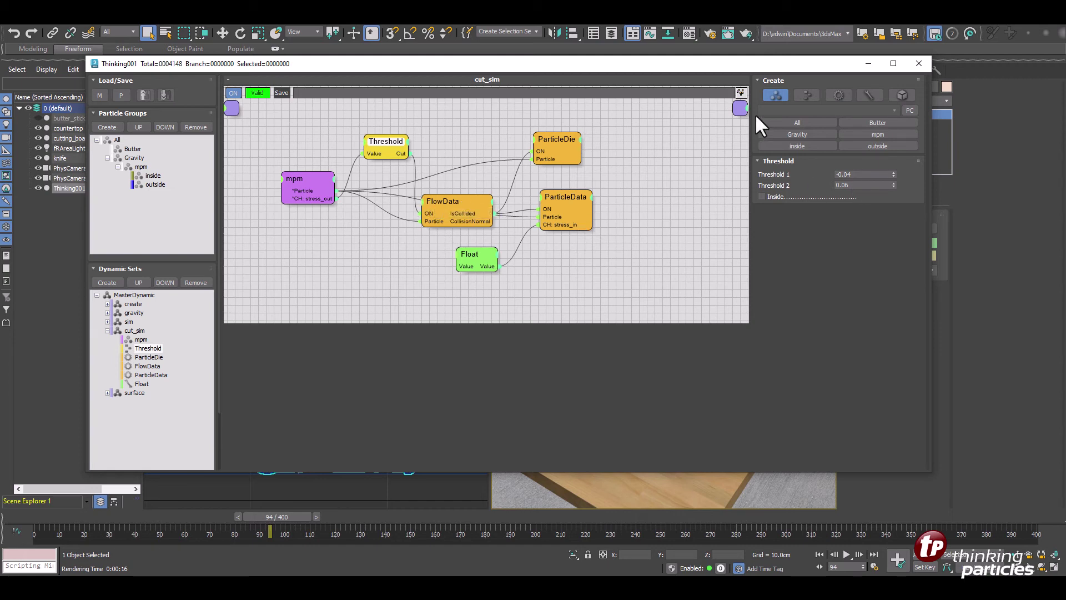
- Rewind to frame 0 and replay the simulation with cut_sim active up to frame 95
{"action": "left_click_drag", "start_coordinate": [832, 62], "coordinate": [358, 55]}
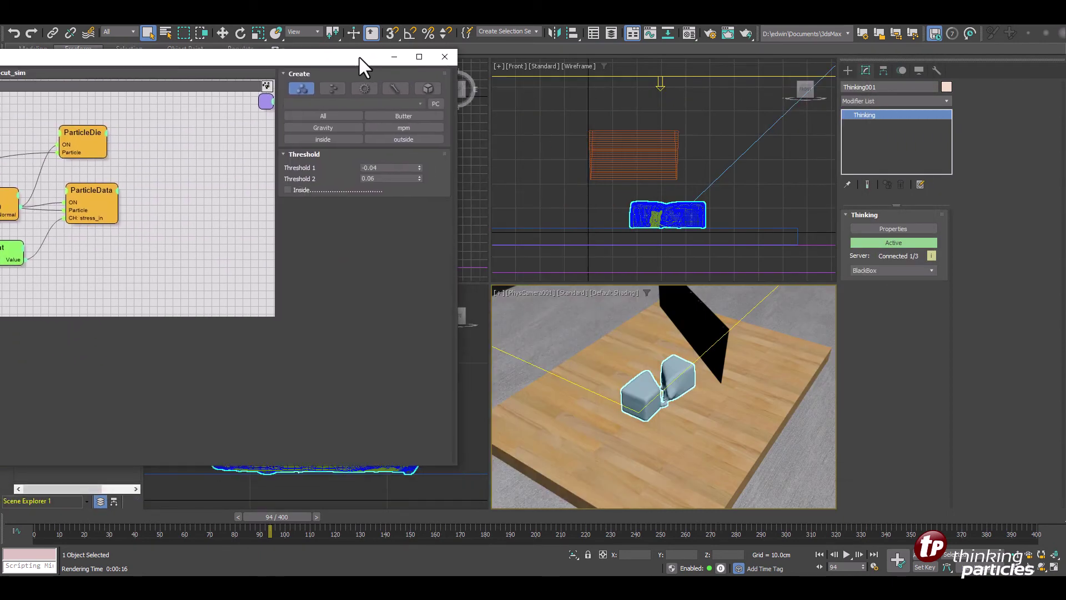
{"action": "left_click", "coordinate": [819, 554]}
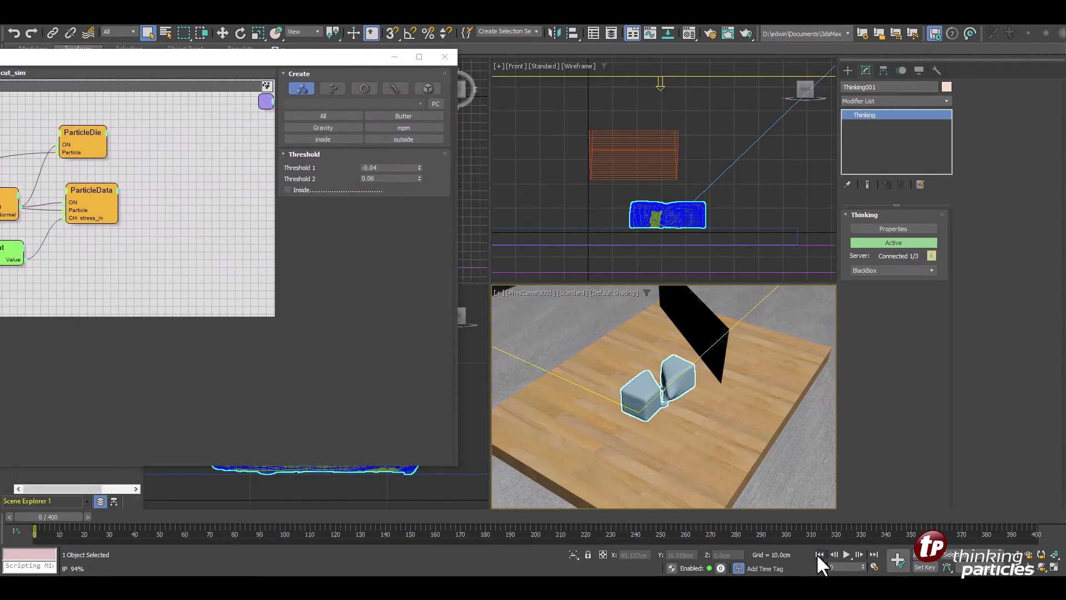
{"action": "left_click", "coordinate": [846, 552]}
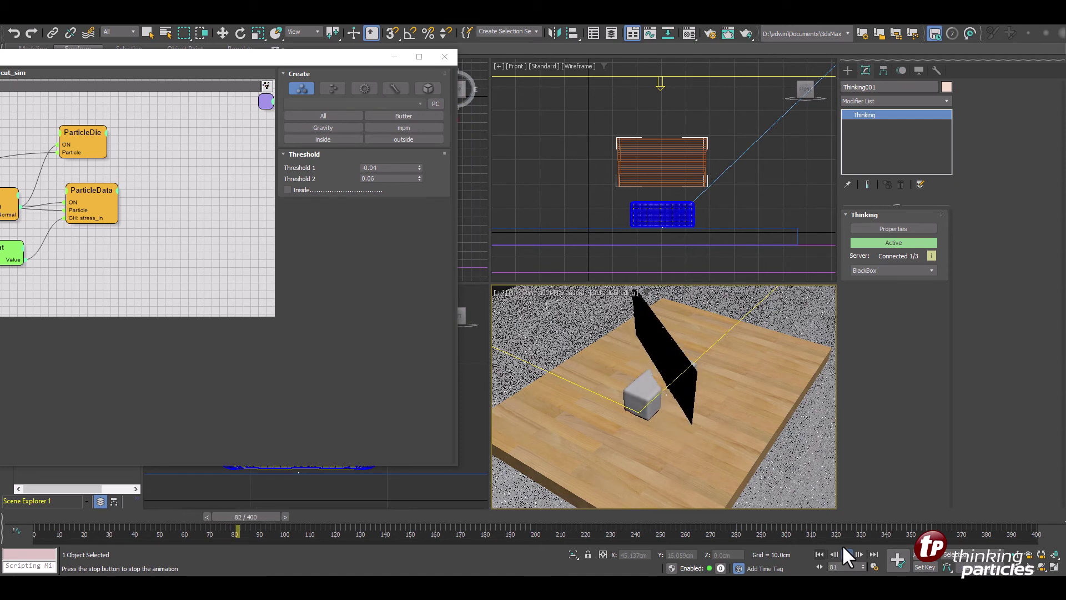
{"action": "left_click", "coordinate": [847, 554]}
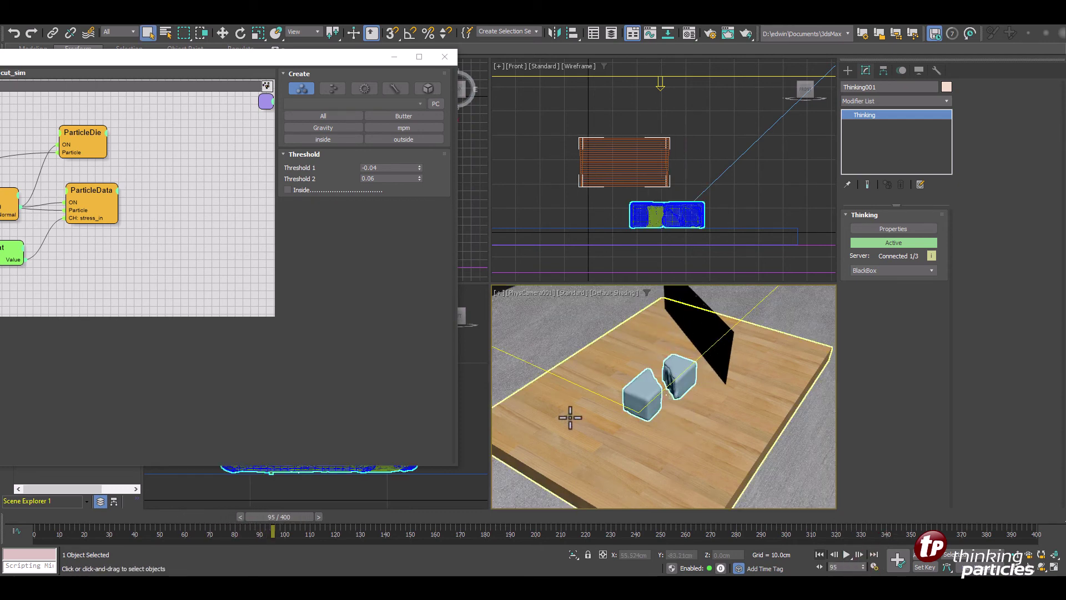
- Render frame 95 and compare the butter cut up close with the previous render from the framebuffer history
{"action": "left_click", "coordinate": [746, 31]}
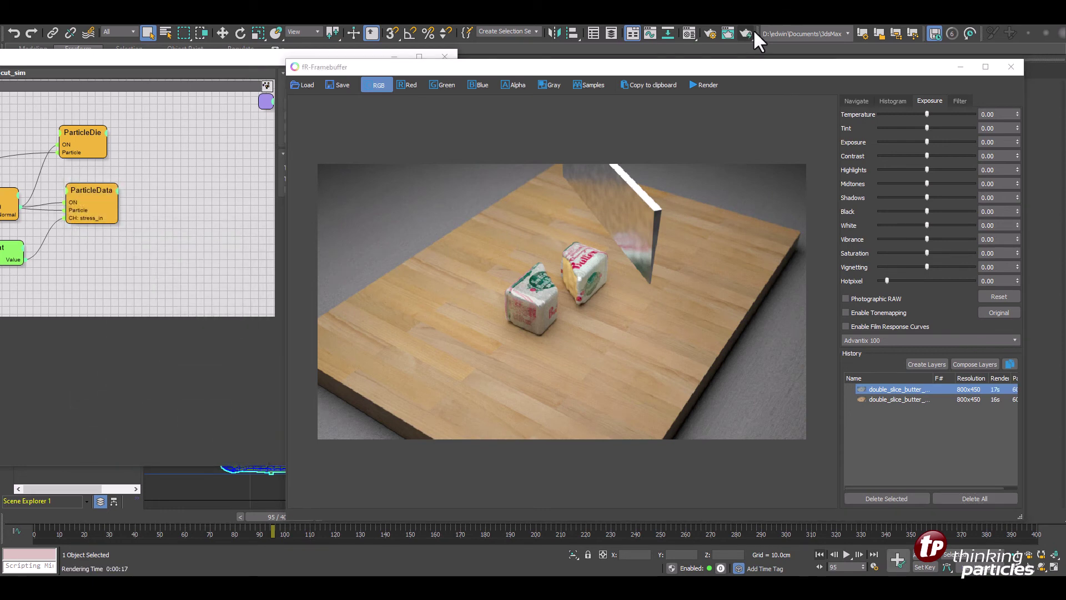
{"action": "left_click", "coordinate": [898, 399]}
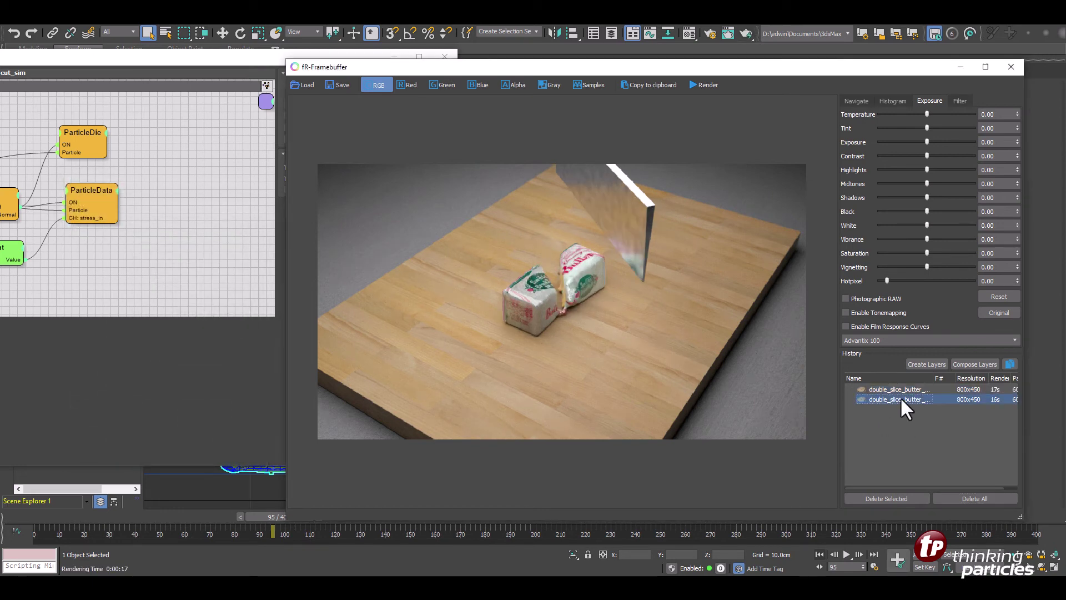
{"action": "scroll", "coordinate": [560, 308], "scroll_direction": "up", "scroll_amount": 4}
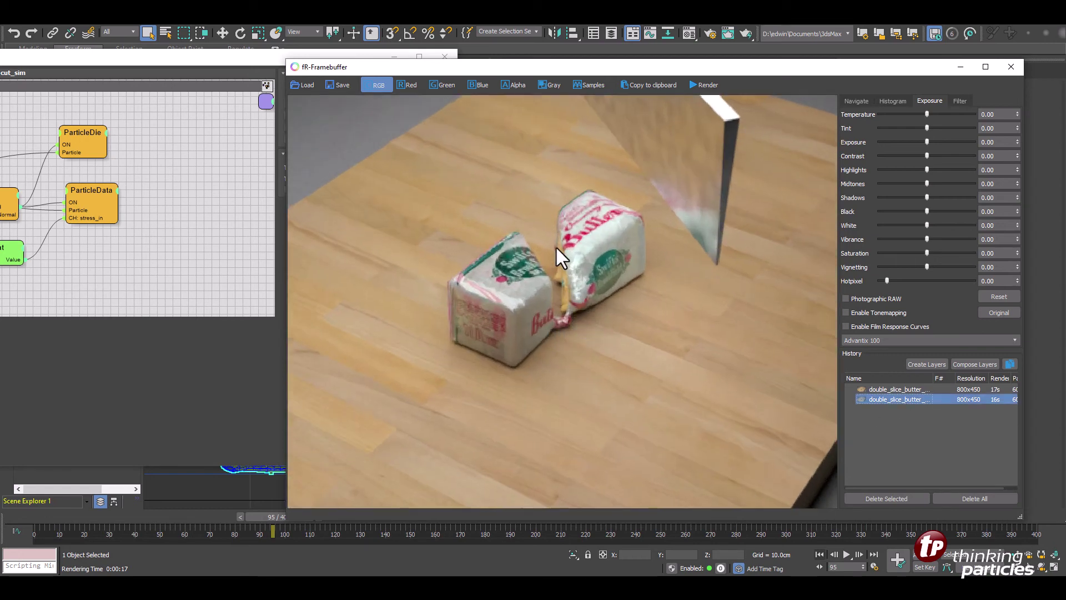
{"action": "left_click", "coordinate": [884, 389]}
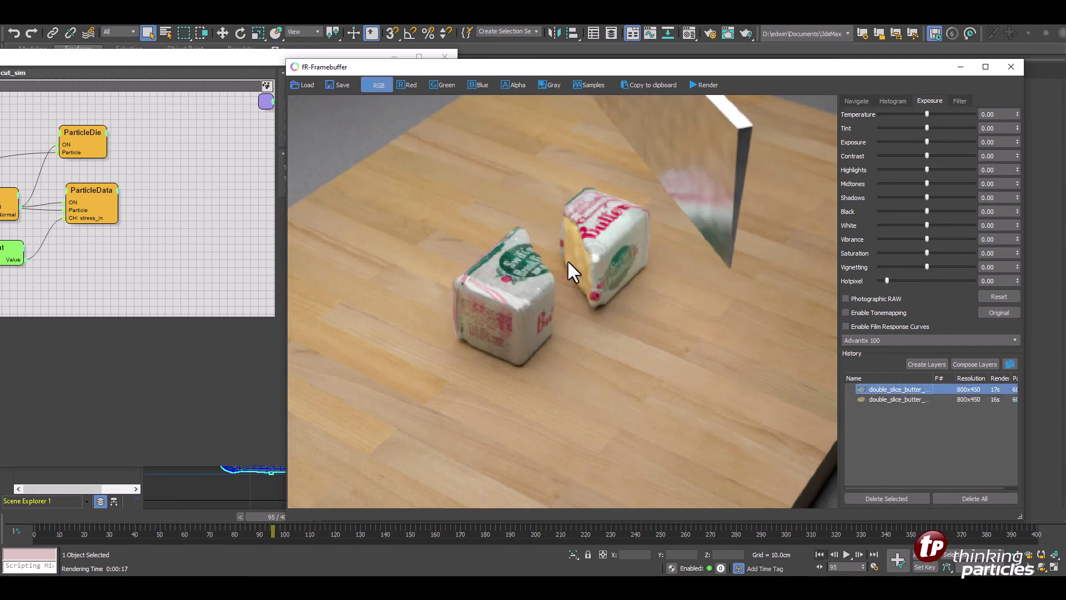
{"action": "left_click", "coordinate": [893, 399]}
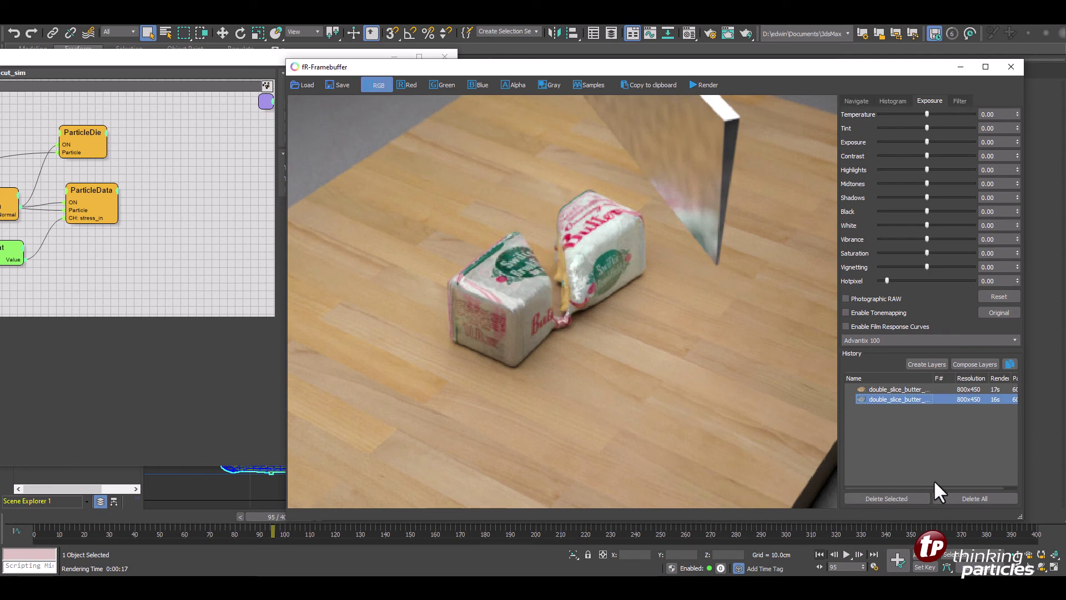
{"action": "left_click", "coordinate": [895, 388]}
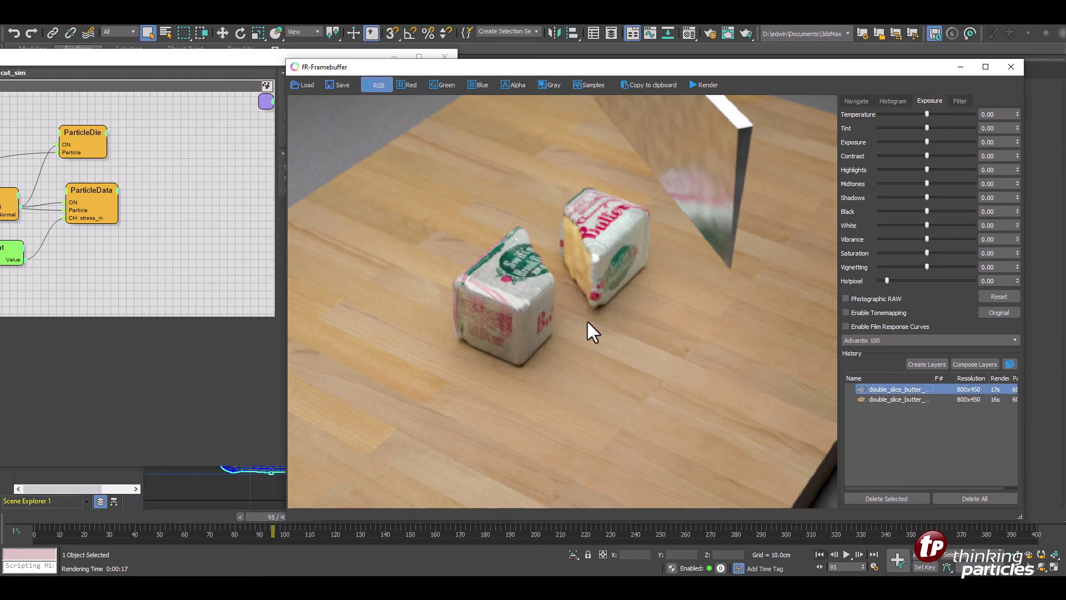
{"action": "scroll", "coordinate": [593, 281], "scroll_direction": "down", "scroll_amount": 4}
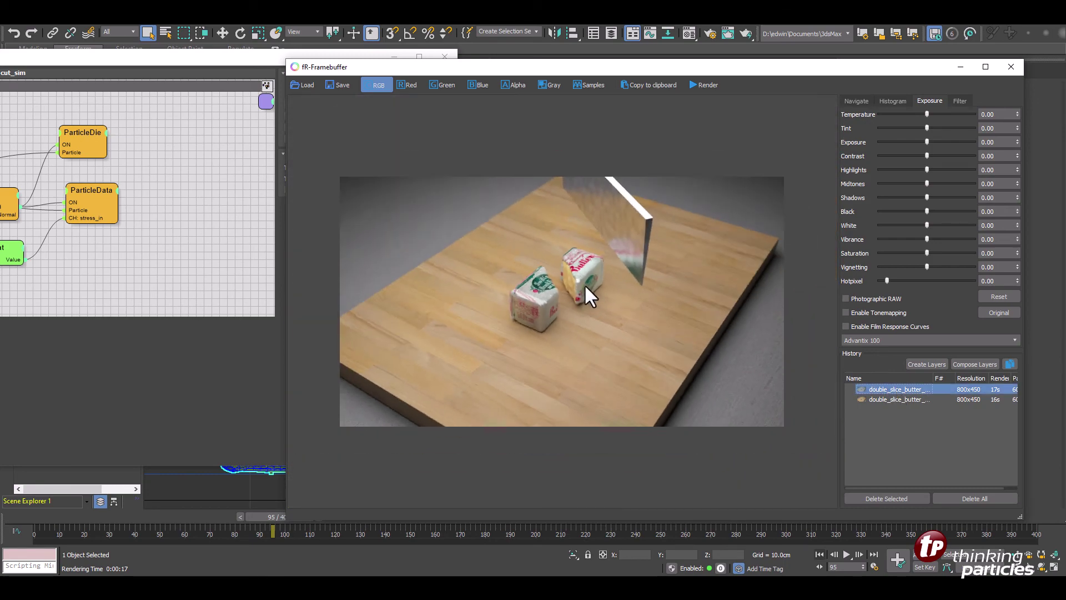
{"action": "left_click", "coordinate": [1018, 69]}
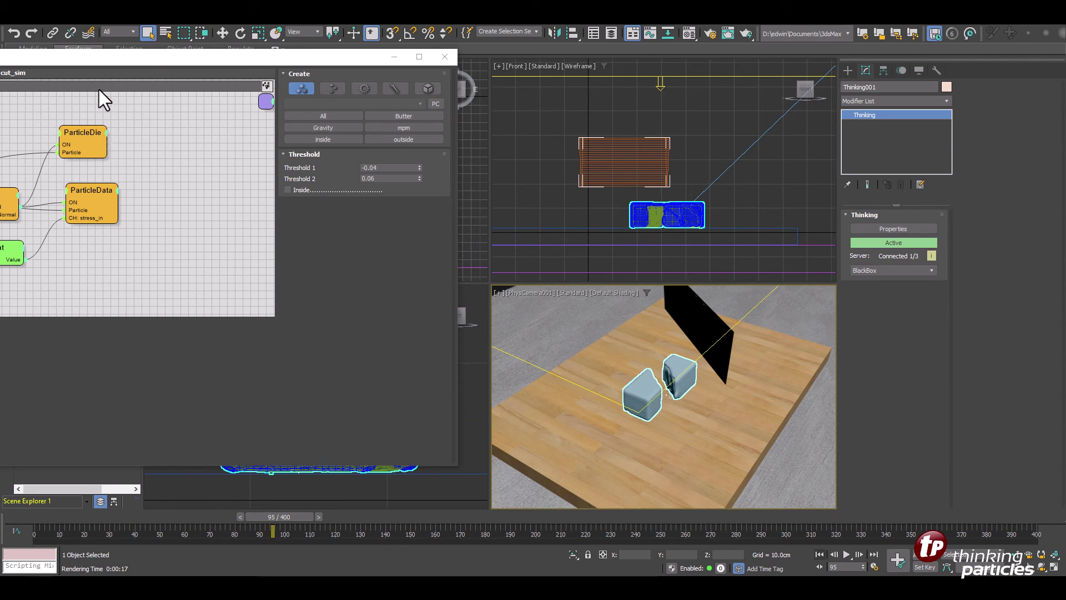
- Bring the cut_sim node graph back into view and review the ParticleData, Float and ParticleDie settings
{"action": "left_click_drag", "start_coordinate": [113, 56], "coordinate": [527, 30]}
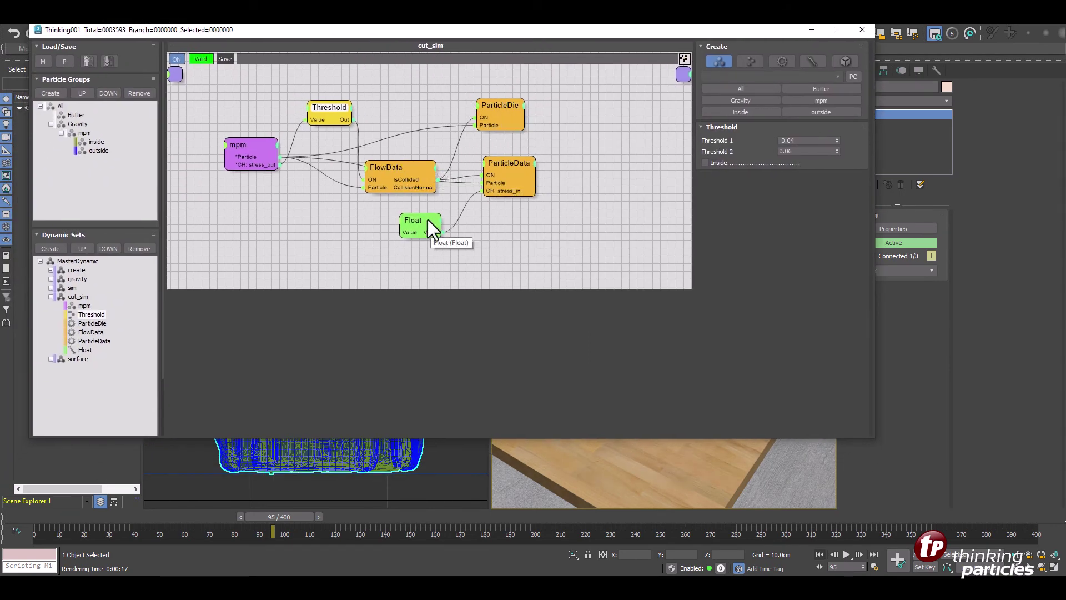
{"action": "left_click", "coordinate": [509, 163]}
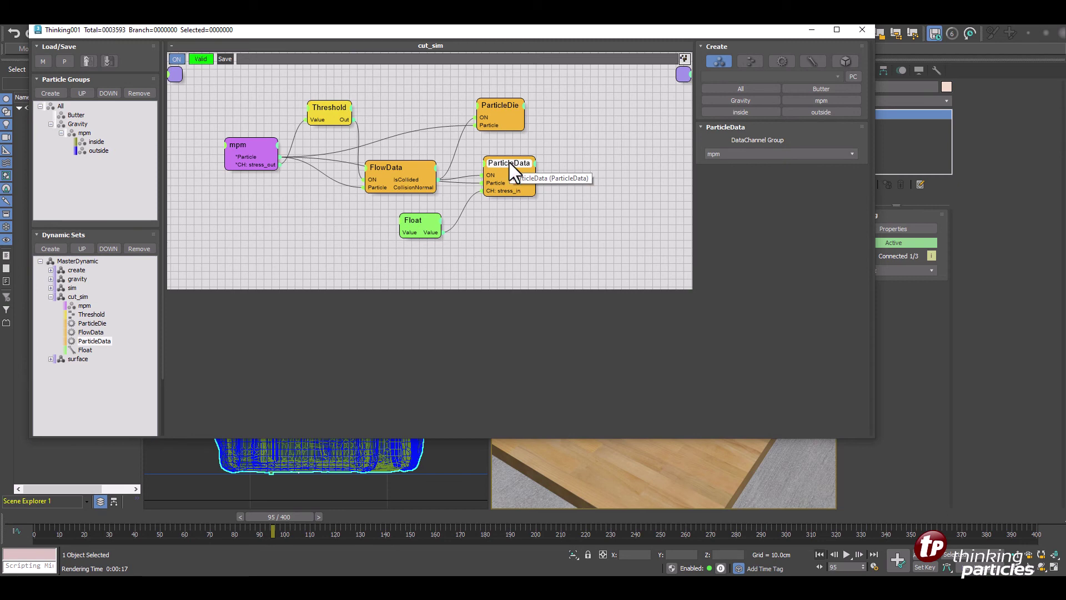
{"action": "left_click", "coordinate": [425, 225]}
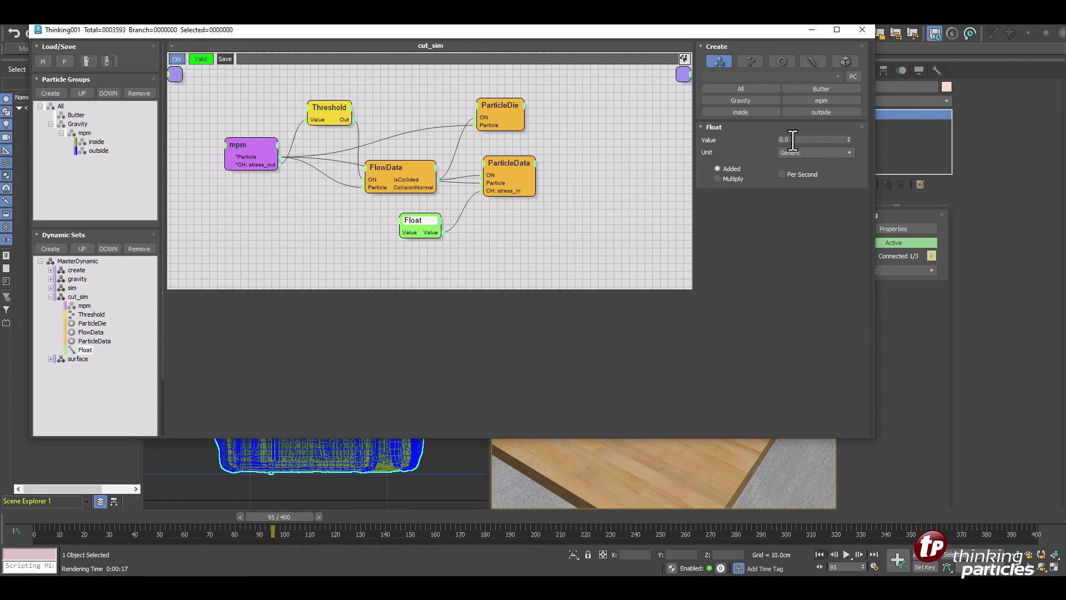
{"action": "left_click", "coordinate": [514, 104]}
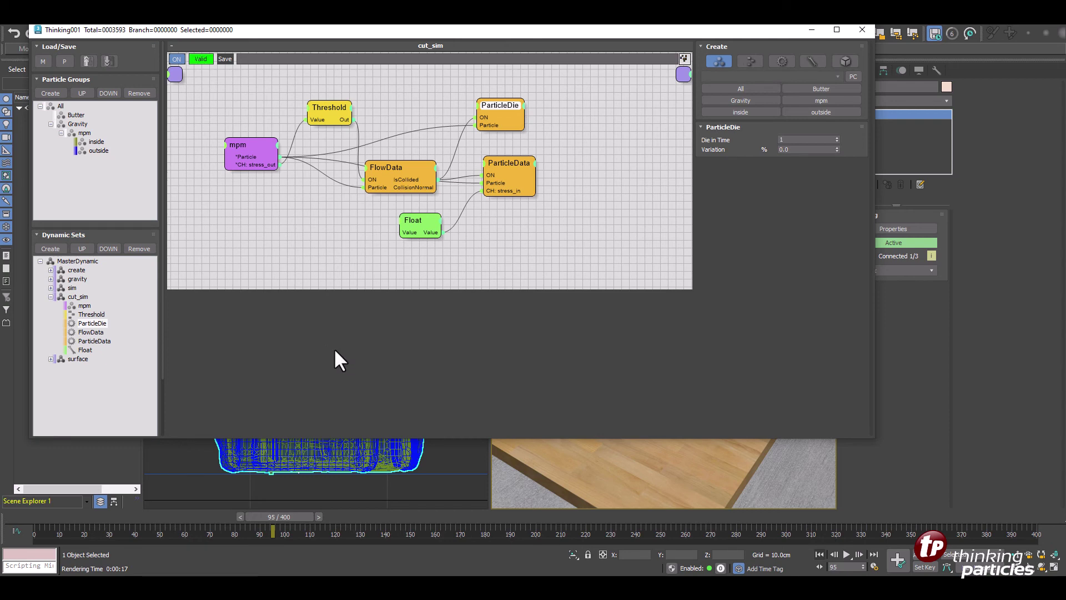
- Force the Dots viewport display for all particles in the MasterDynamic settings
{"action": "left_click", "coordinate": [50, 300]}
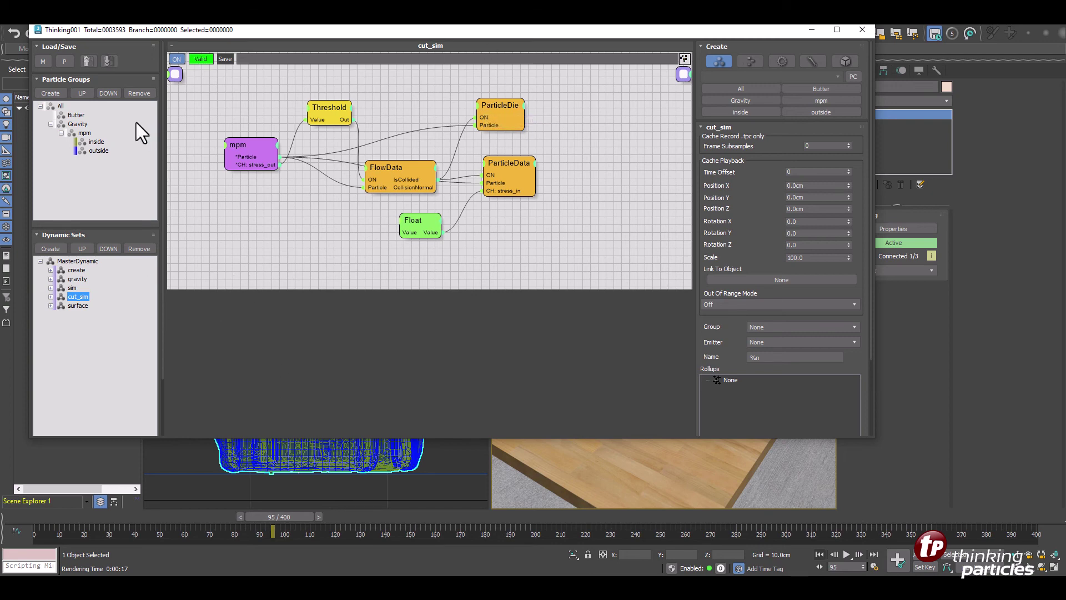
{"action": "left_click", "coordinate": [80, 261]}
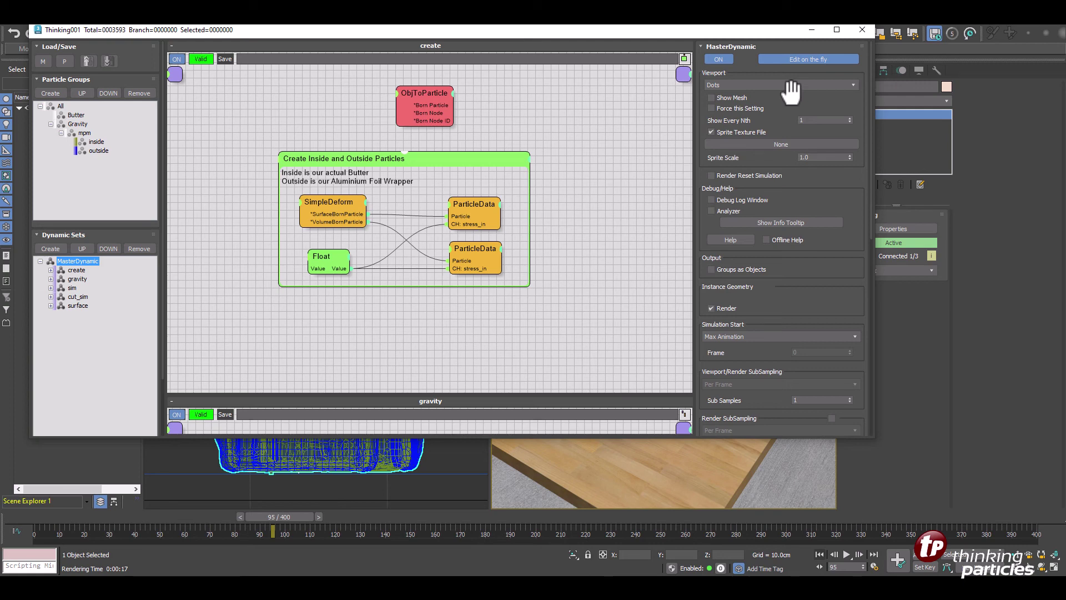
{"action": "left_click", "coordinate": [738, 107]}
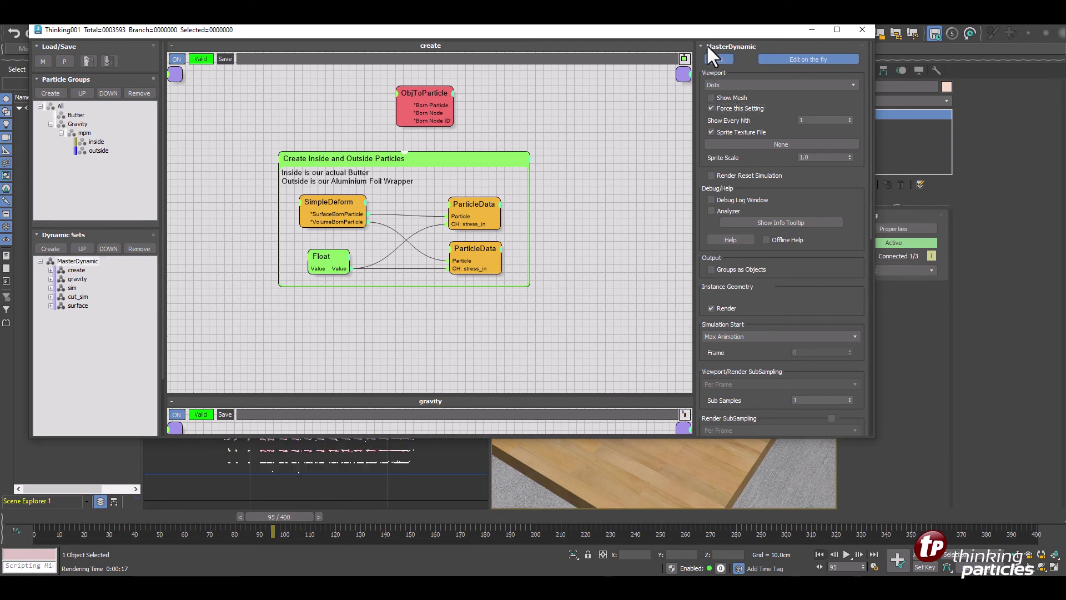
- Rewind the animation to frame 0 and switch the camera viewport to a close perspective view of the butter particles
{"action": "left_click_drag", "start_coordinate": [708, 31], "coordinate": [184, 106]}
{"action": "left_click", "coordinate": [821, 552]}
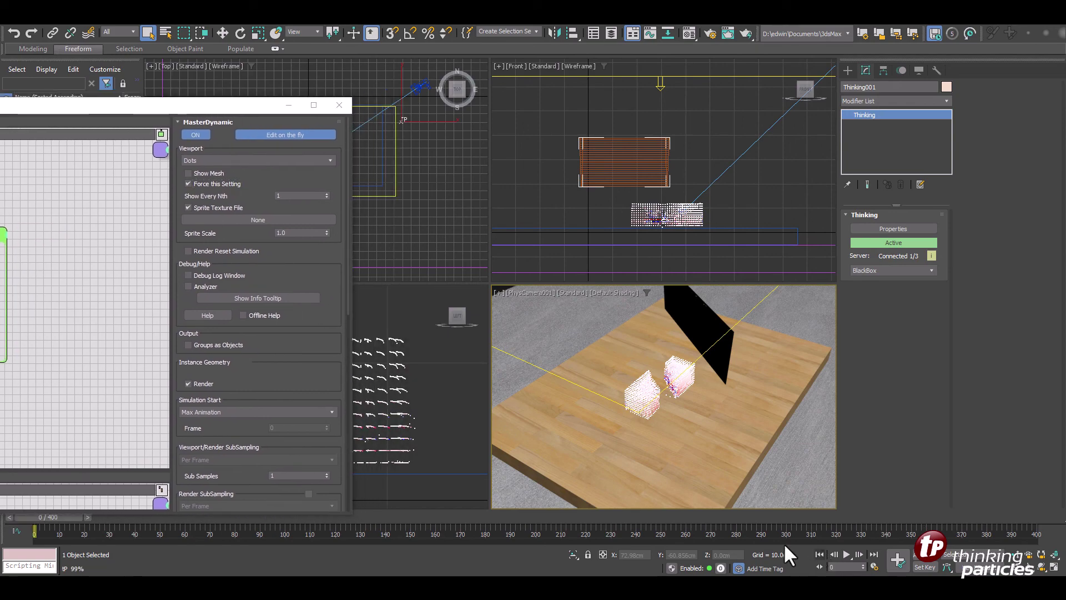
{"action": "key", "text": "p"}
{"action": "scroll", "coordinate": [655, 417], "scroll_direction": "up", "scroll_amount": 5}
{"action": "scroll", "coordinate": [656, 404], "scroll_direction": "down", "scroll_amount": 2}
{"action": "middle_click_drag", "start_coordinate": [657, 405], "coordinate": [633, 438]}
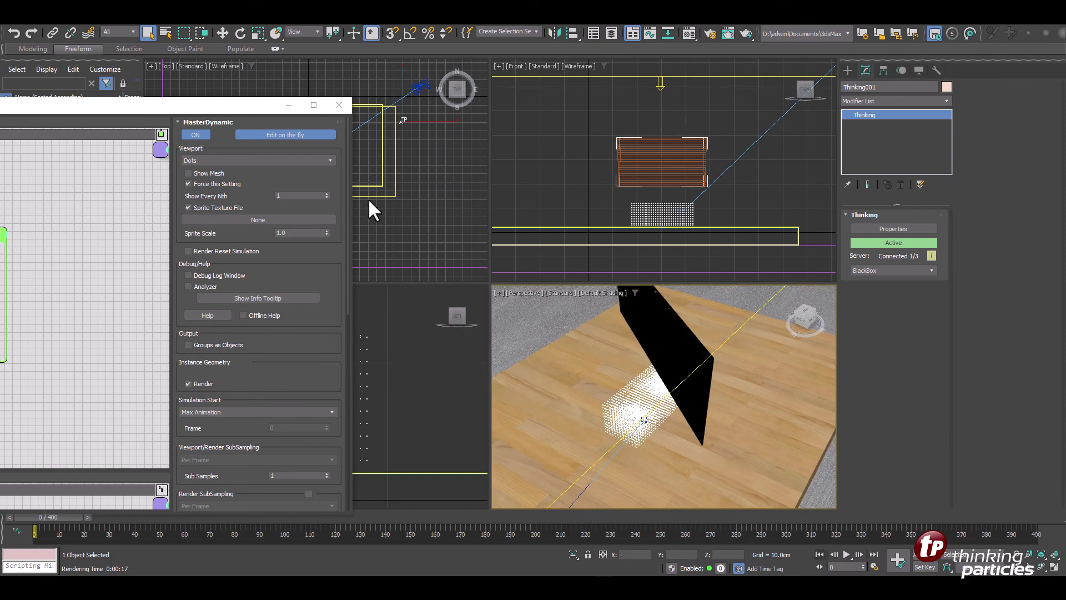
- Turn on the particle info tooltip and set it to show Data Channels
{"action": "left_click", "coordinate": [271, 298]}
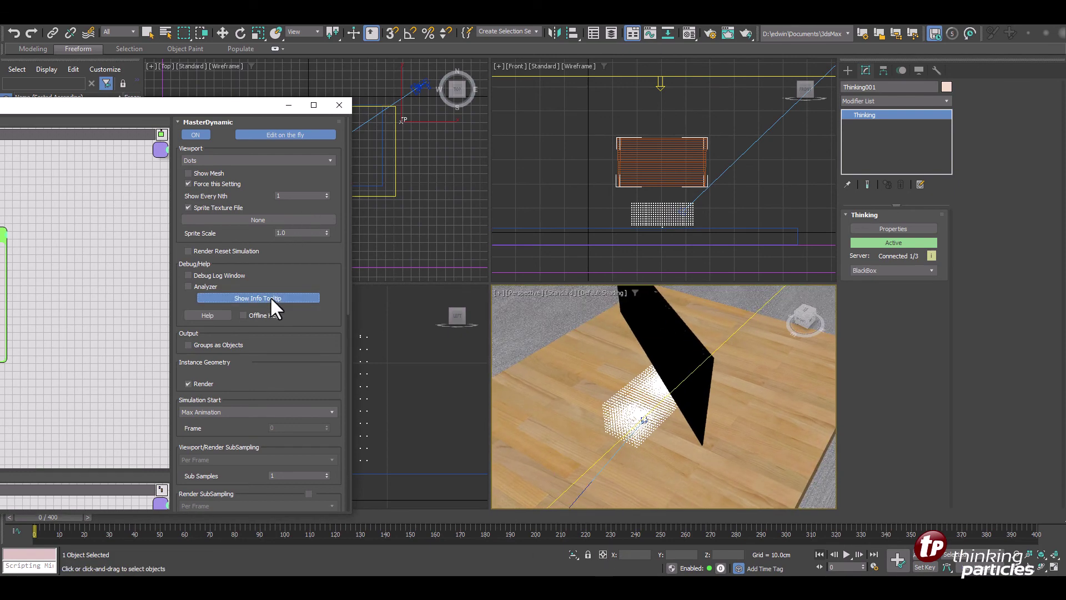
{"action": "right_click", "coordinate": [638, 395]}
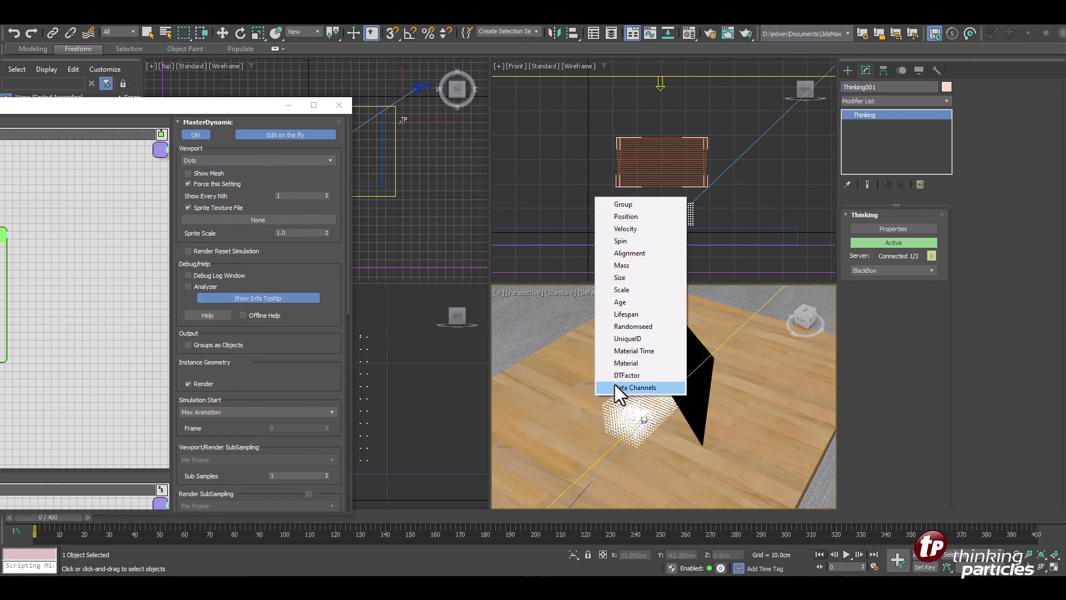
{"action": "left_click", "coordinate": [660, 387]}
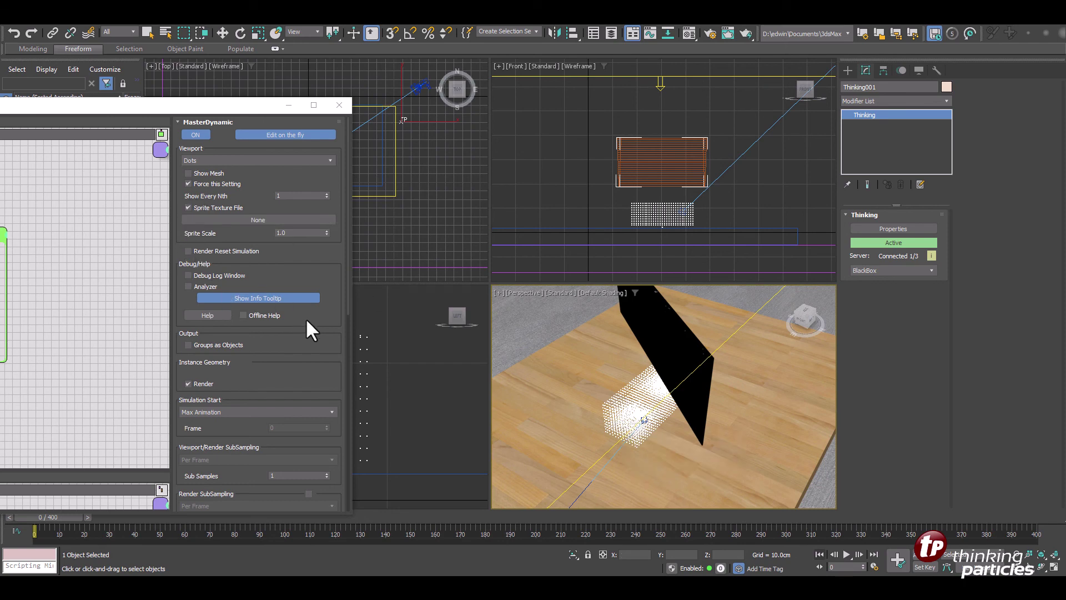
- Play the simulation to frame 24 and inspect the stress_out values of the butter particles near the knife
{"action": "left_click", "coordinate": [846, 553]}
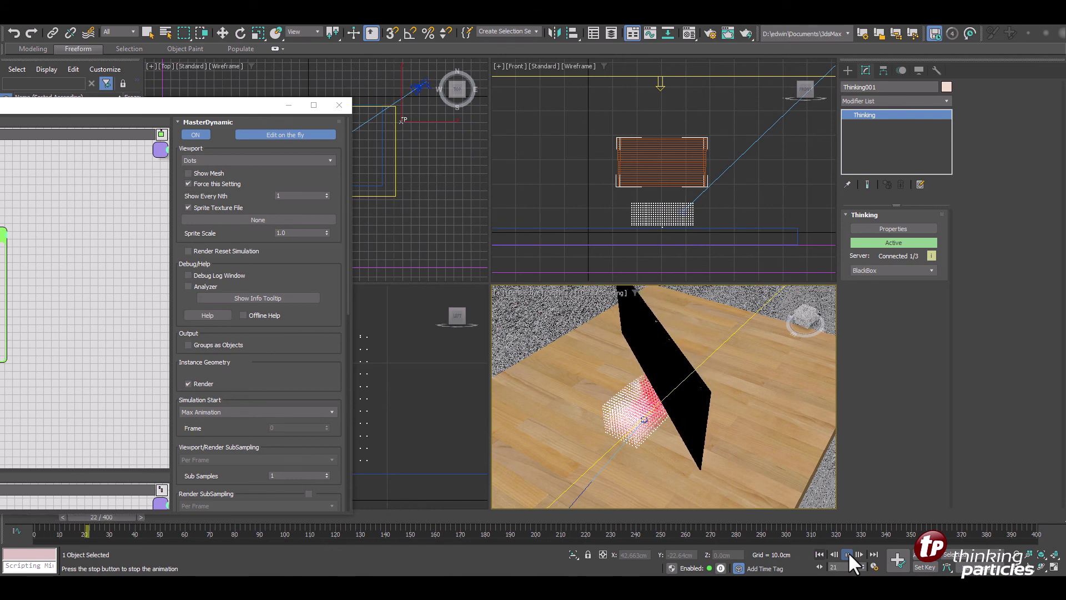
{"action": "left_click", "coordinate": [848, 554]}
{"action": "mouse_move", "coordinate": [644, 382]}
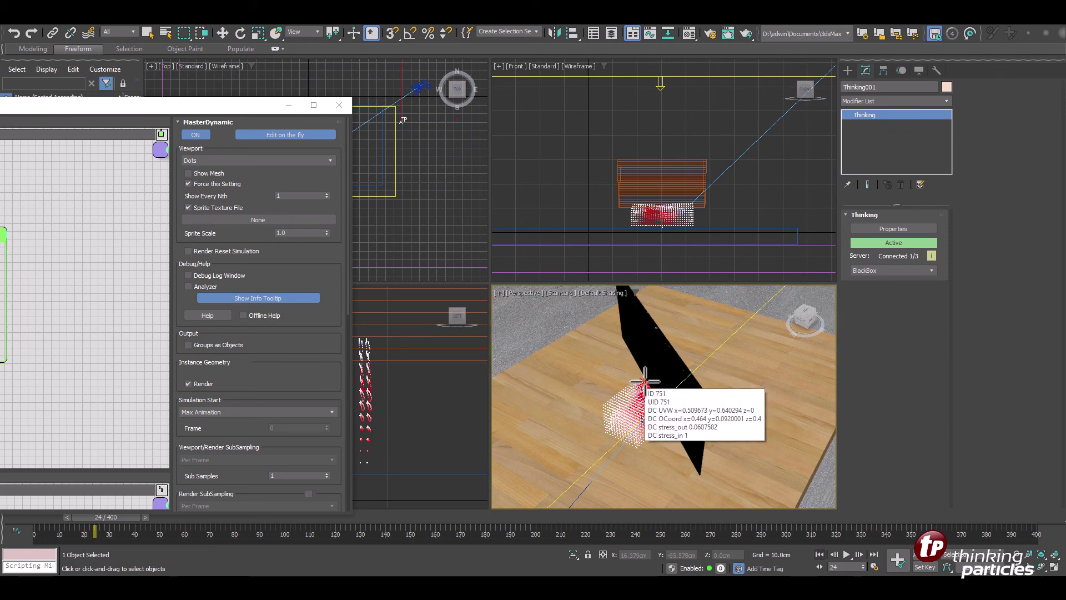
{"action": "scroll", "coordinate": [666, 388], "scroll_direction": "up", "scroll_amount": 5}
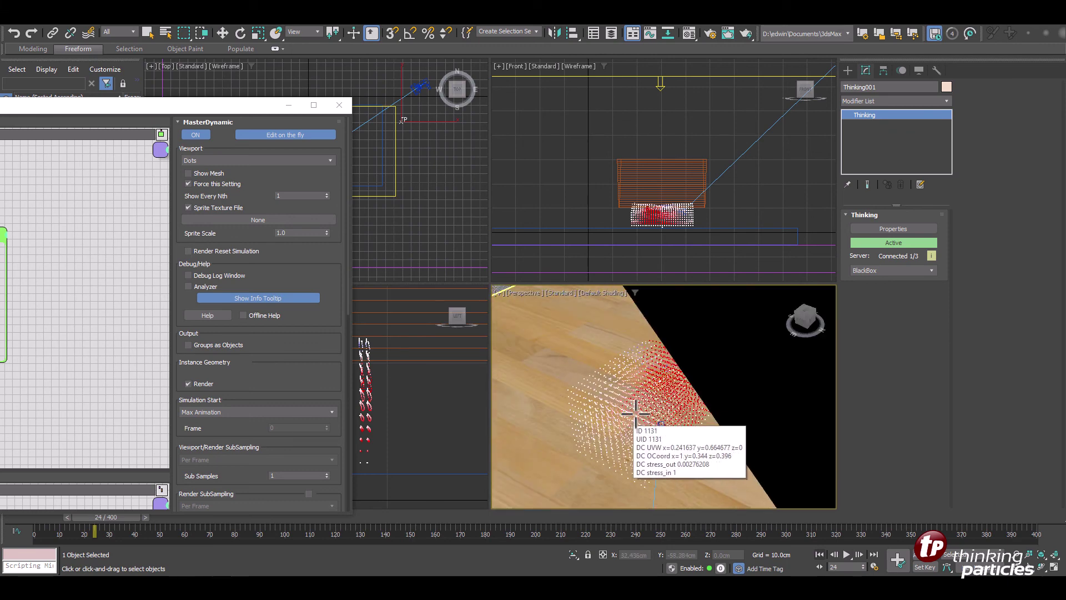
{"action": "mouse_move", "coordinate": [669, 361]}
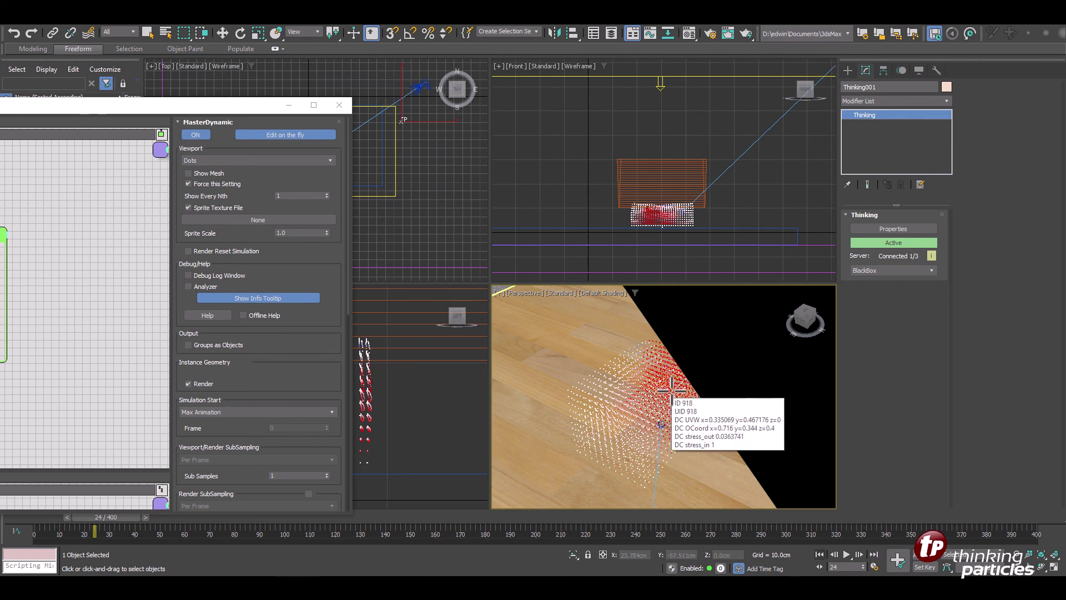
{"action": "mouse_move", "coordinate": [692, 419]}
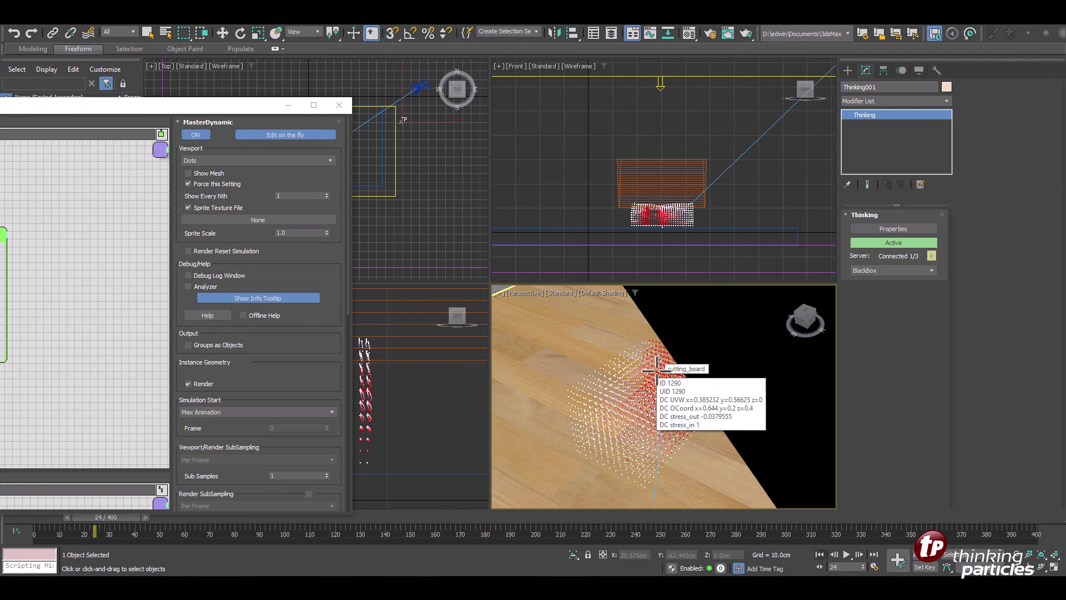
- Bring the cut_sim node graph back into view and review the Threshold node's limits
{"action": "left_click_drag", "start_coordinate": [126, 105], "coordinate": [651, 53]}
{"action": "left_click", "coordinate": [80, 321]}
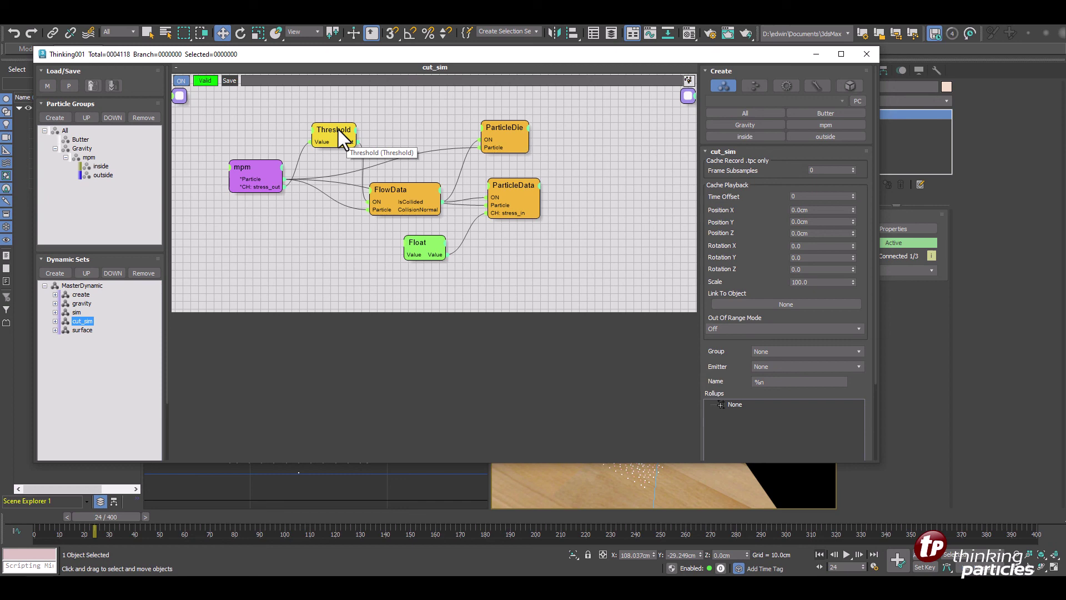
{"action": "left_click", "coordinate": [338, 129]}
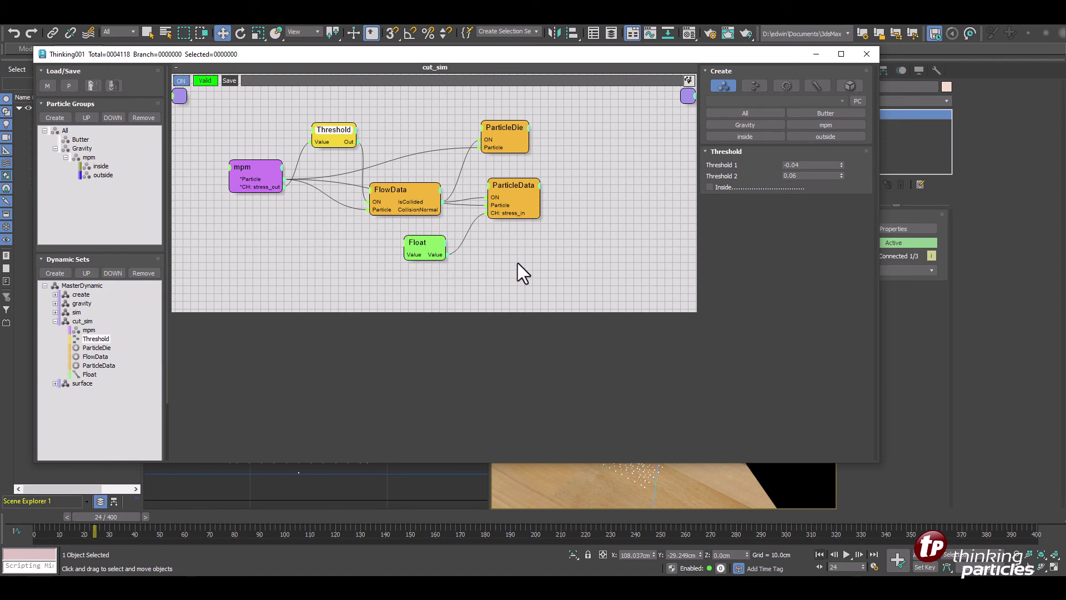
- Close the particle node editor and rewind the simulation to frame 0
{"action": "left_click", "coordinate": [867, 53]}
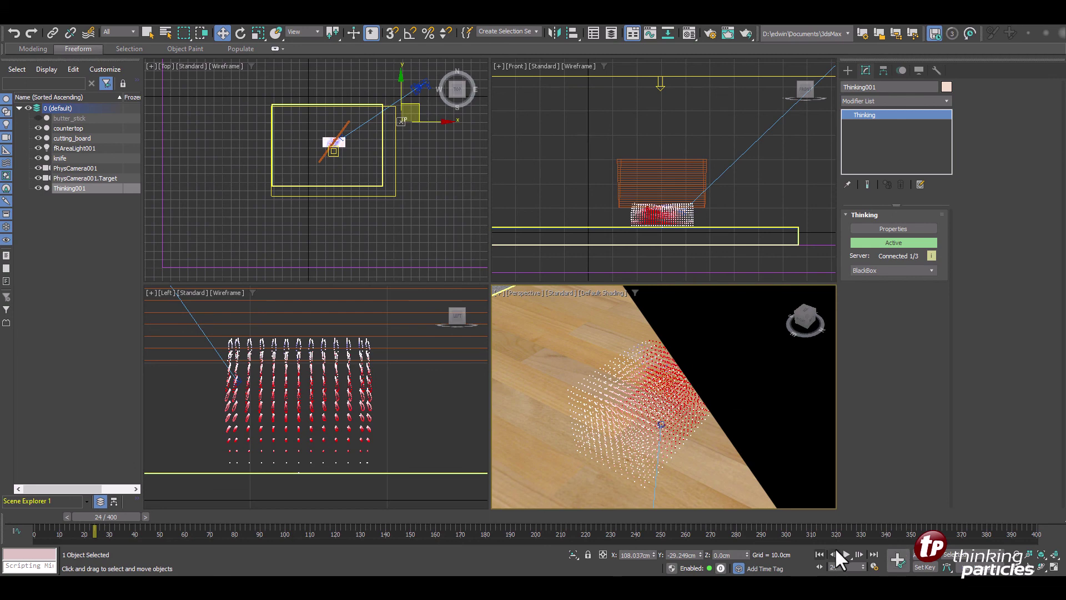
{"action": "left_click", "coordinate": [819, 554]}
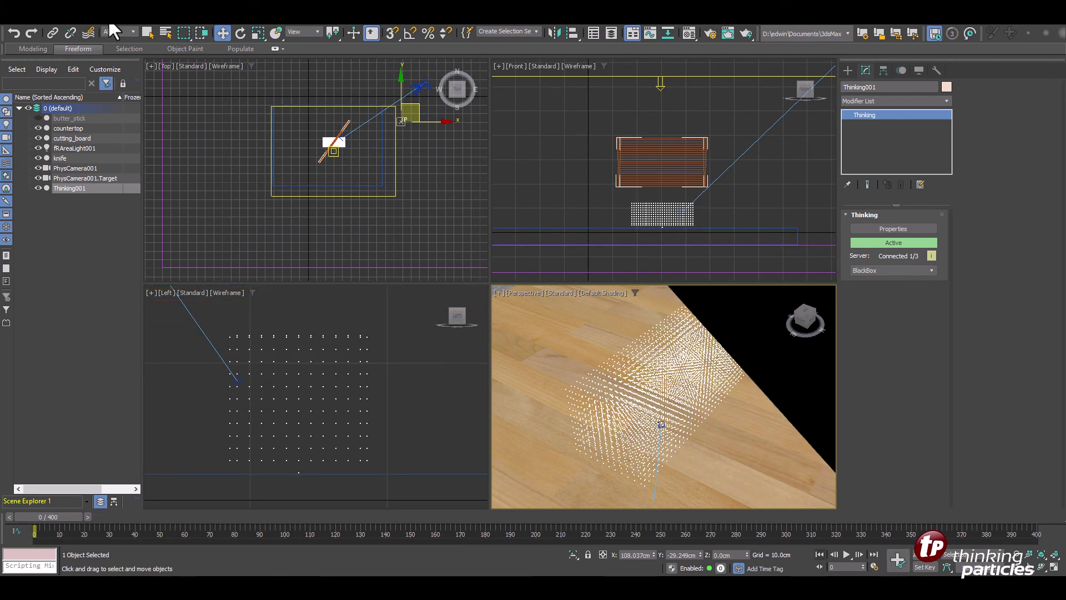